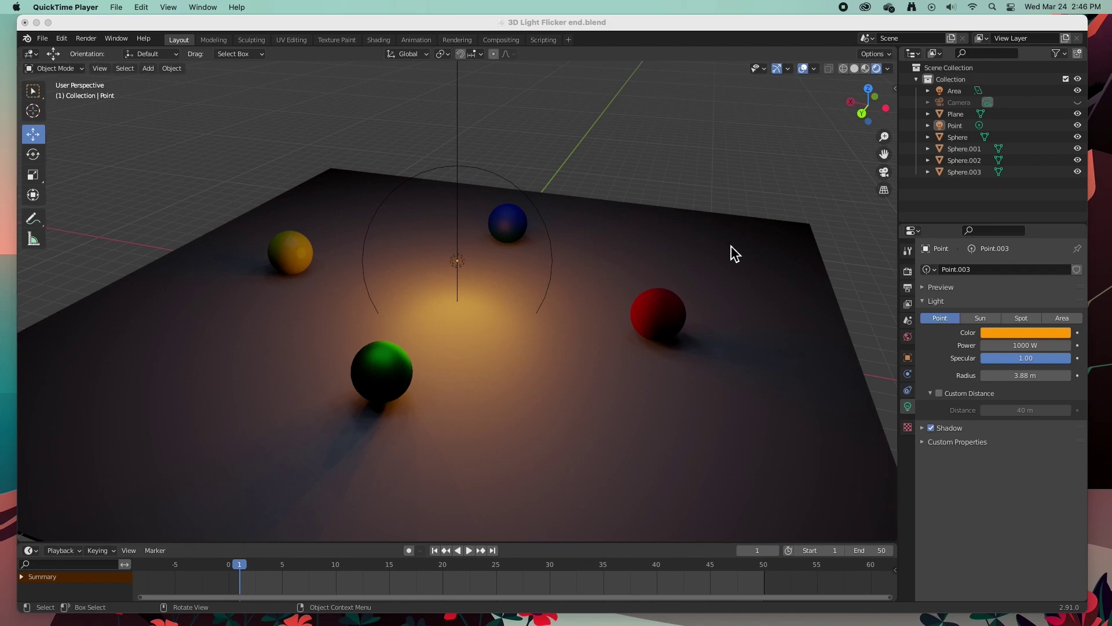
Orbit and zoom the scene view, selecting the area light.
{"action": "middle_click_drag", "start_coordinate": [731, 245], "coordinate": [705, 241]}
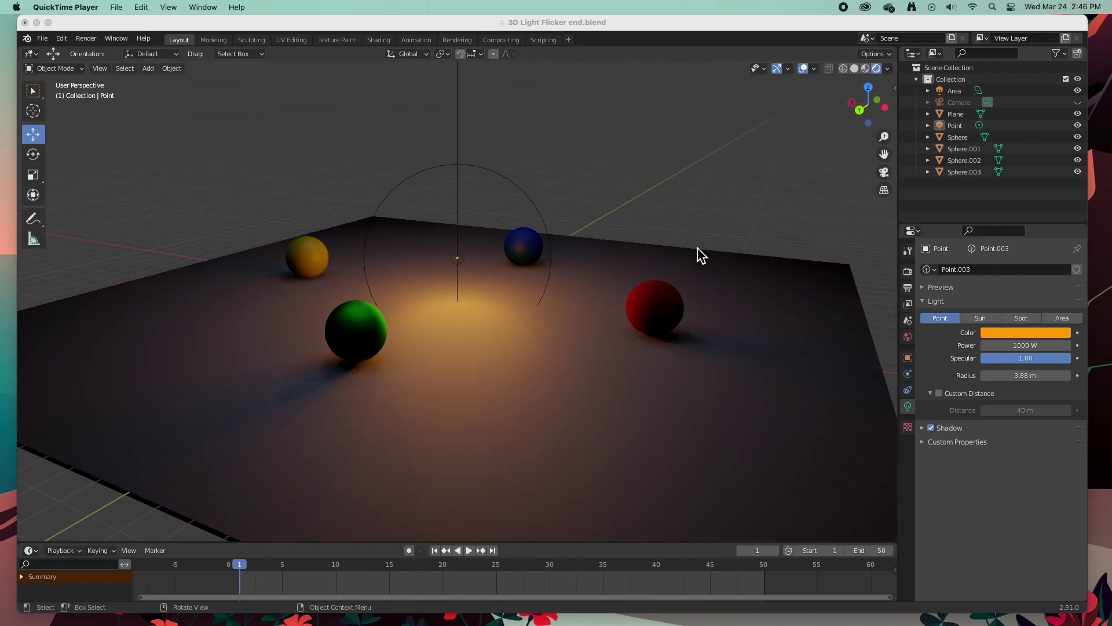
{"action": "scroll", "coordinate": [698, 247], "scroll_direction": "down", "scroll_amount": 5}
{"action": "left_click", "coordinate": [505, 78]}
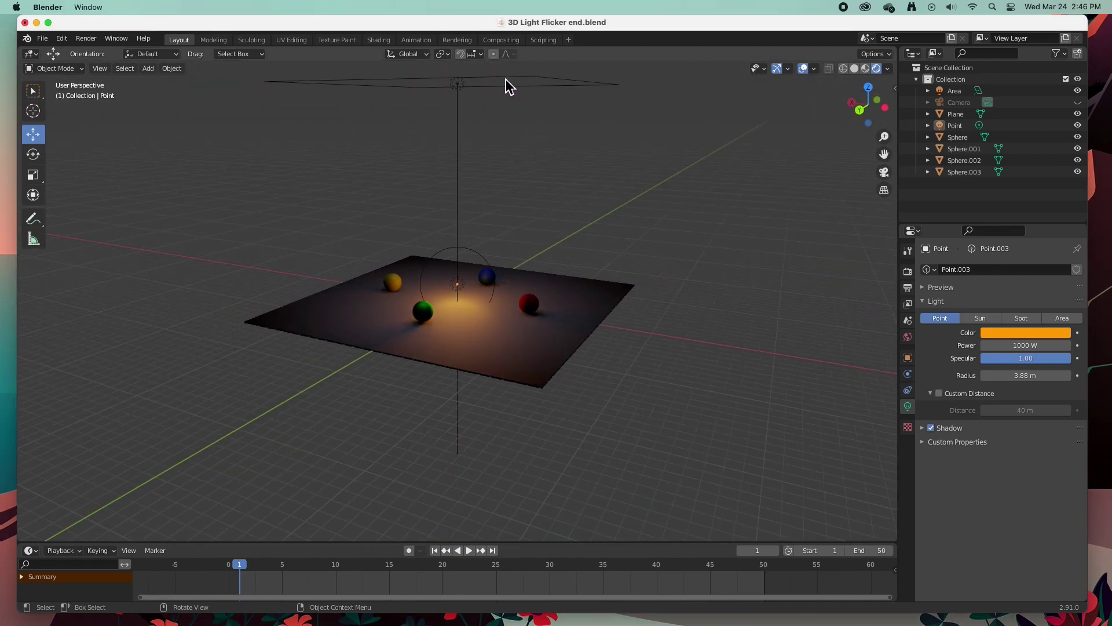
{"action": "left_click", "coordinate": [506, 80]}
{"action": "middle_click_drag", "start_coordinate": [507, 139], "coordinate": [439, 211]}
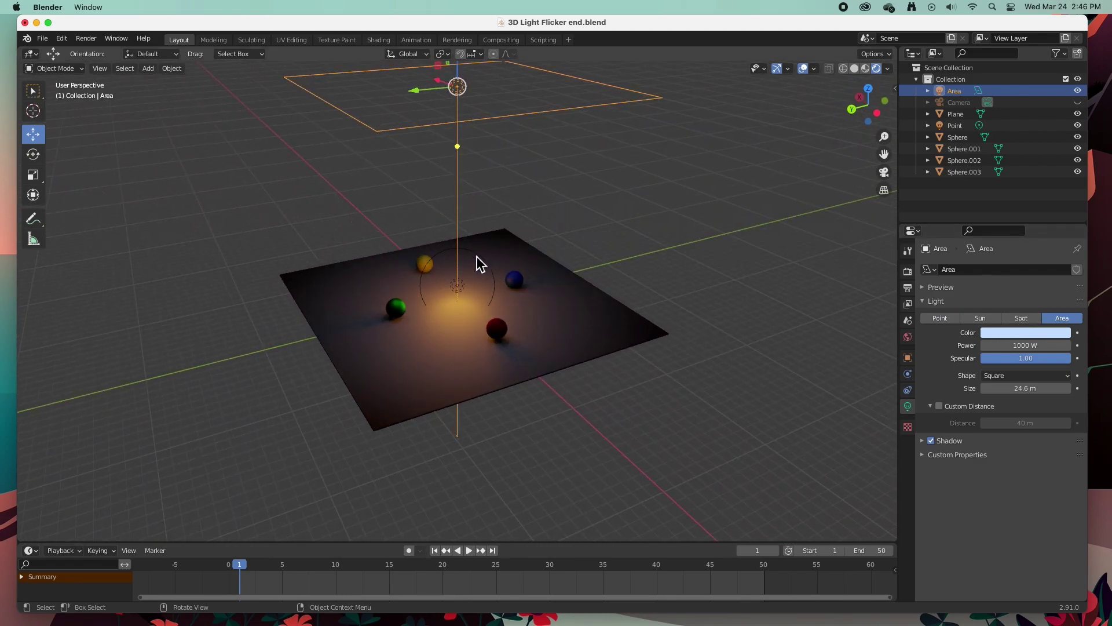
Select the point light and lower it along Z so its glow centres among the spheres.
{"action": "left_click", "coordinate": [463, 292]}
{"action": "middle_click_drag", "start_coordinate": [429, 293], "coordinate": [491, 289]}
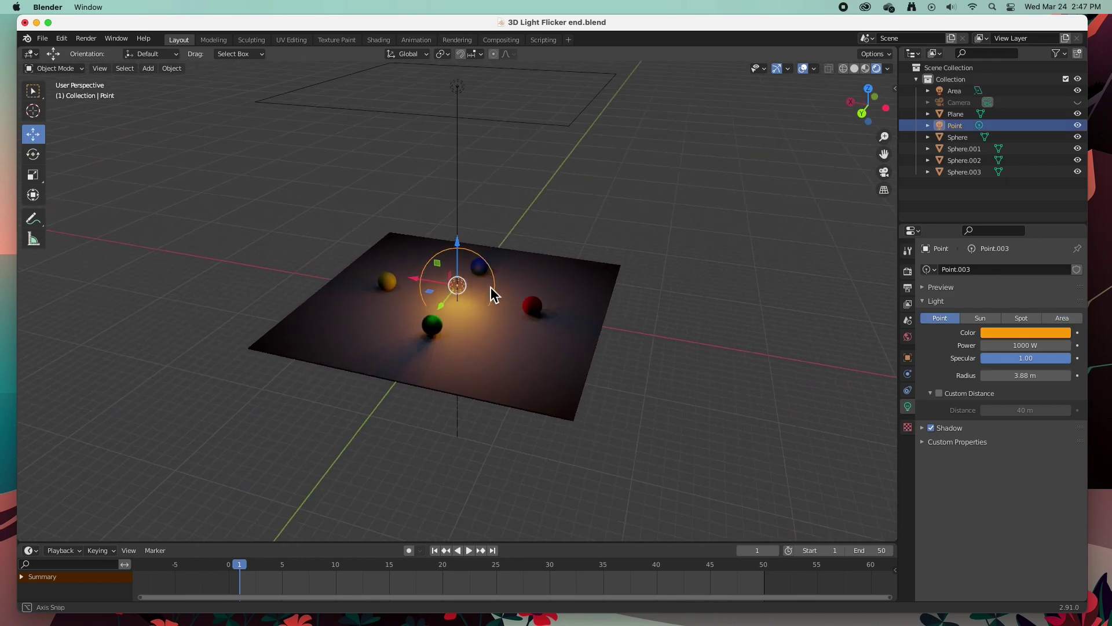
{"action": "scroll", "coordinate": [489, 288], "scroll_direction": "up", "scroll_amount": 5}
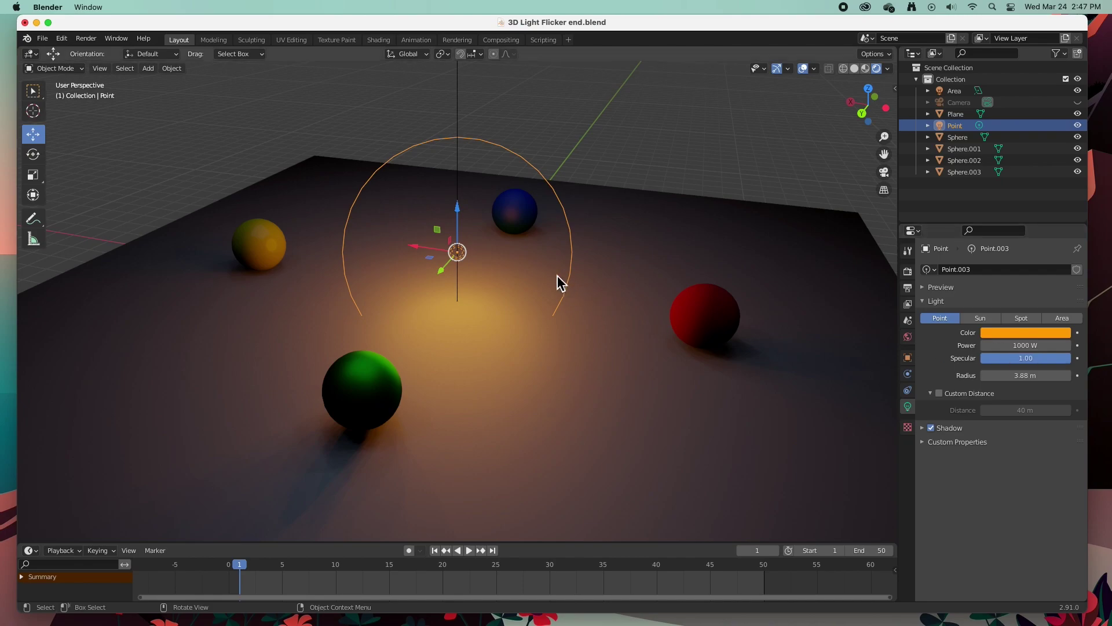
{"action": "left_click_drag", "start_coordinate": [459, 212], "coordinate": [472, 264]}
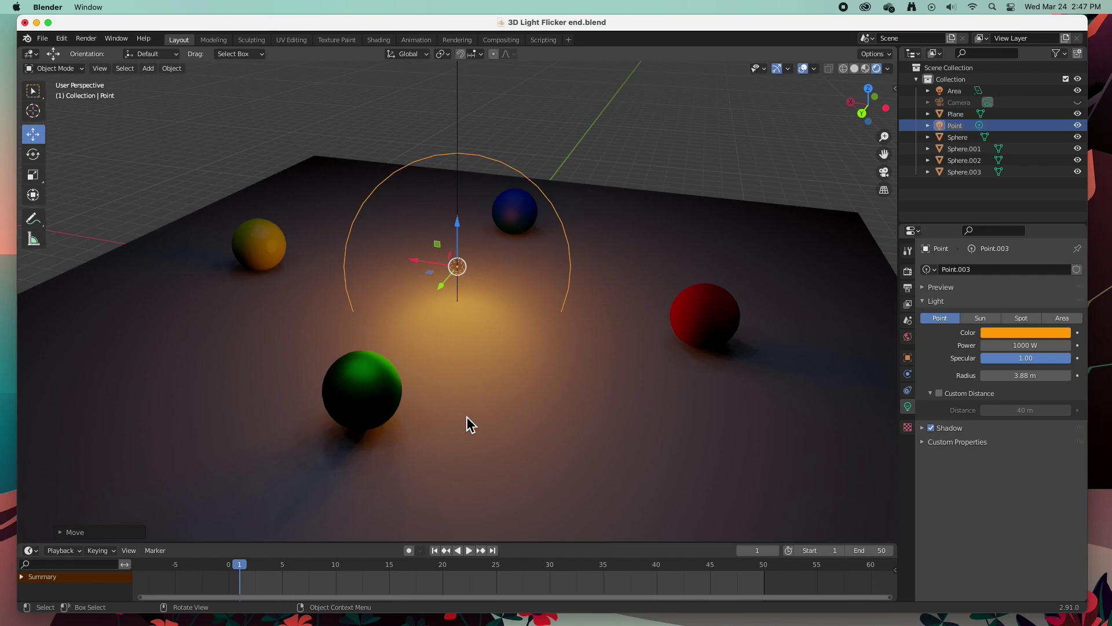
{"action": "left_click", "coordinate": [269, 256]}
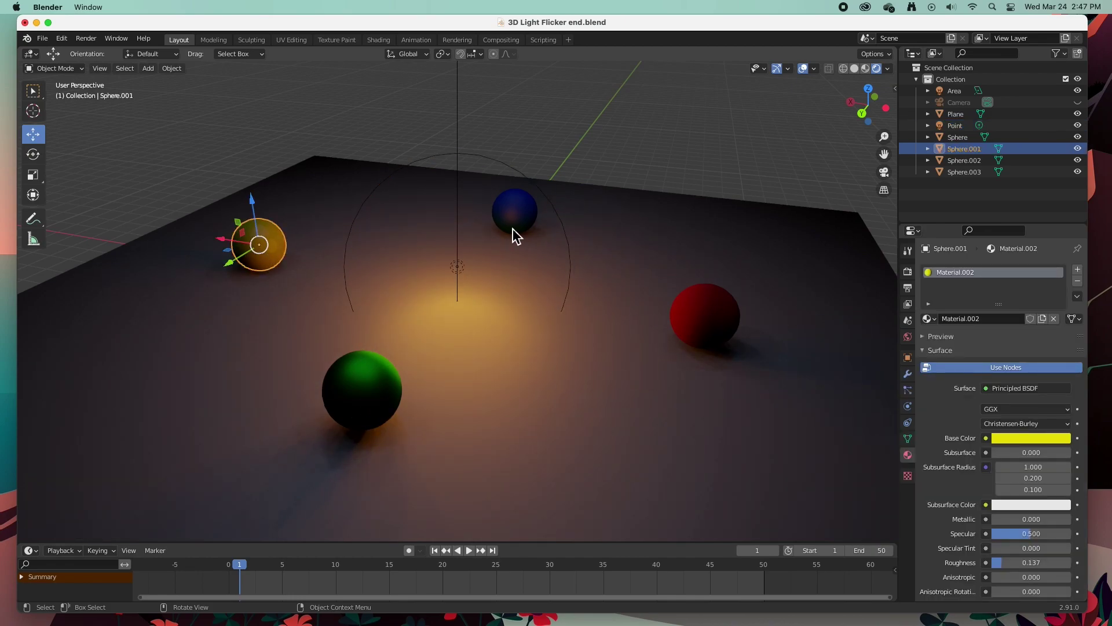
{"action": "left_click", "coordinate": [649, 229]}
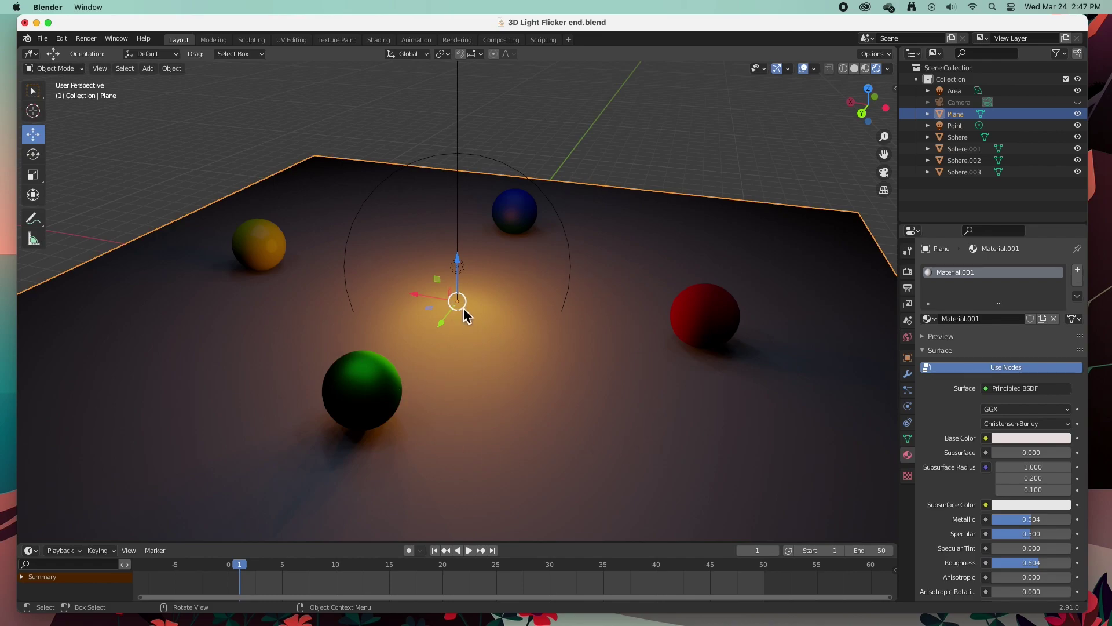
{"action": "left_click", "coordinate": [460, 268]}
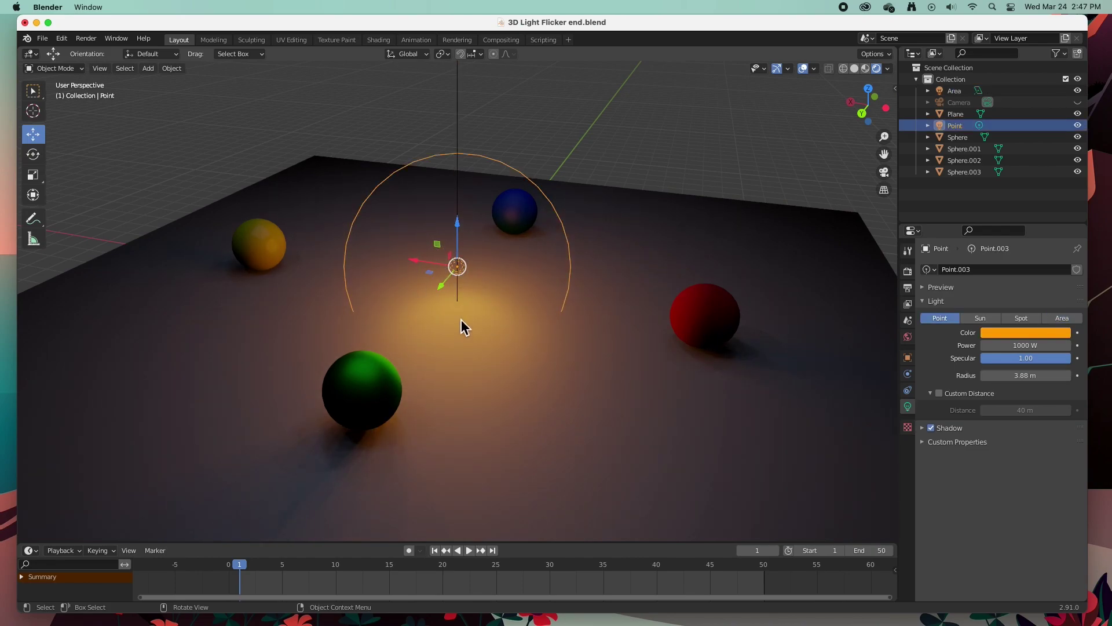
{"action": "scroll", "coordinate": [462, 319], "scroll_direction": "down", "scroll_amount": 10}
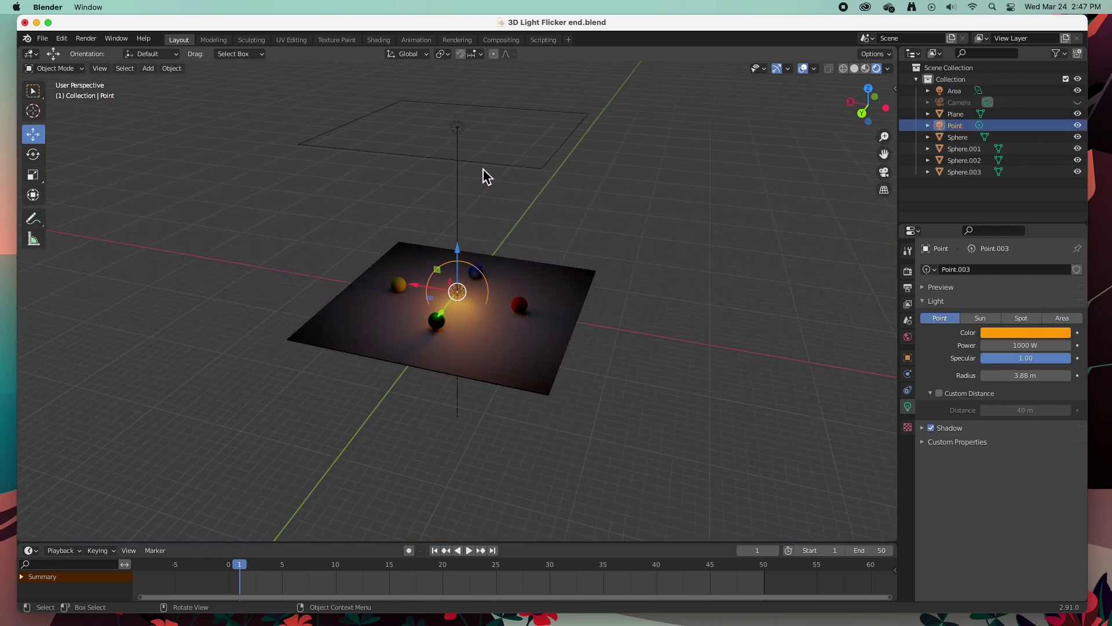
{"action": "left_click", "coordinate": [484, 167]}
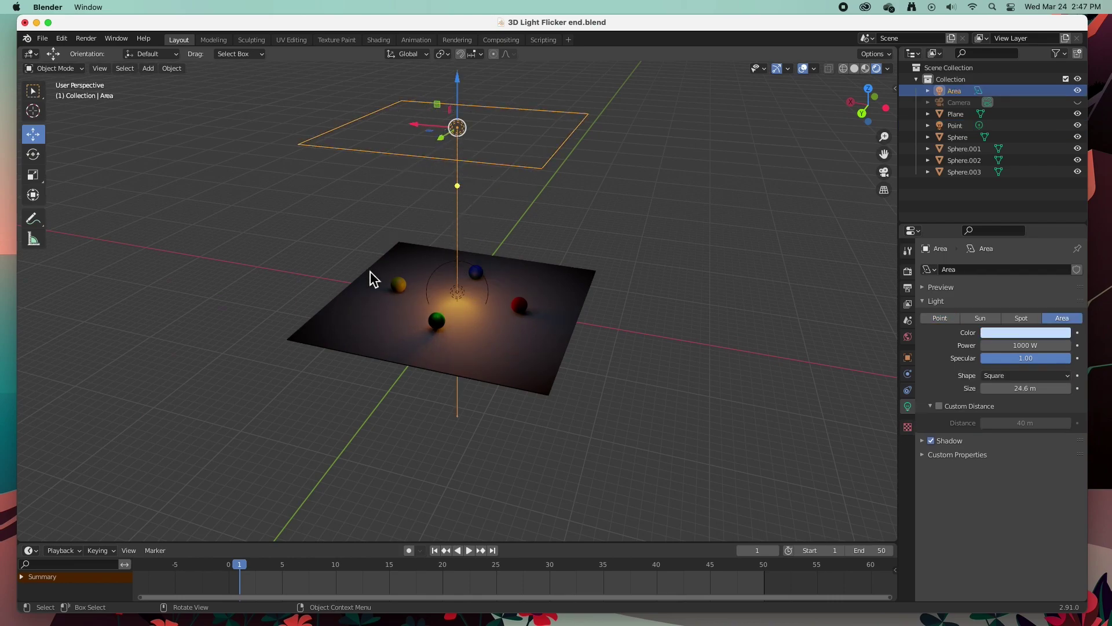
{"action": "scroll", "coordinate": [463, 307], "scroll_direction": "up", "scroll_amount": 6}
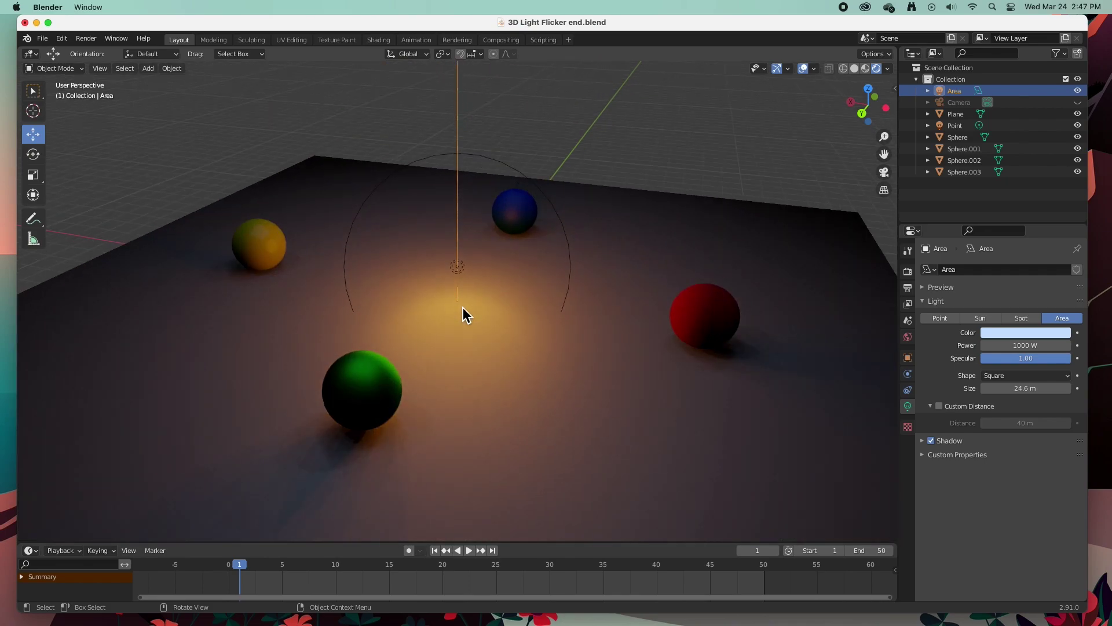
{"action": "left_click", "coordinate": [464, 266]}
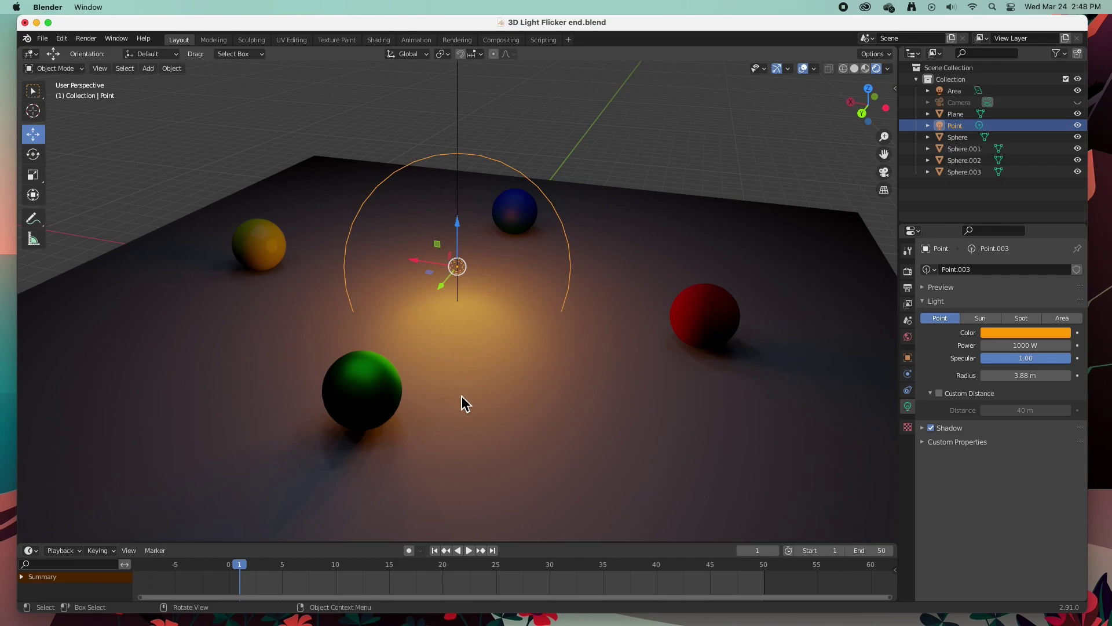
{"action": "key", "text": "space"}
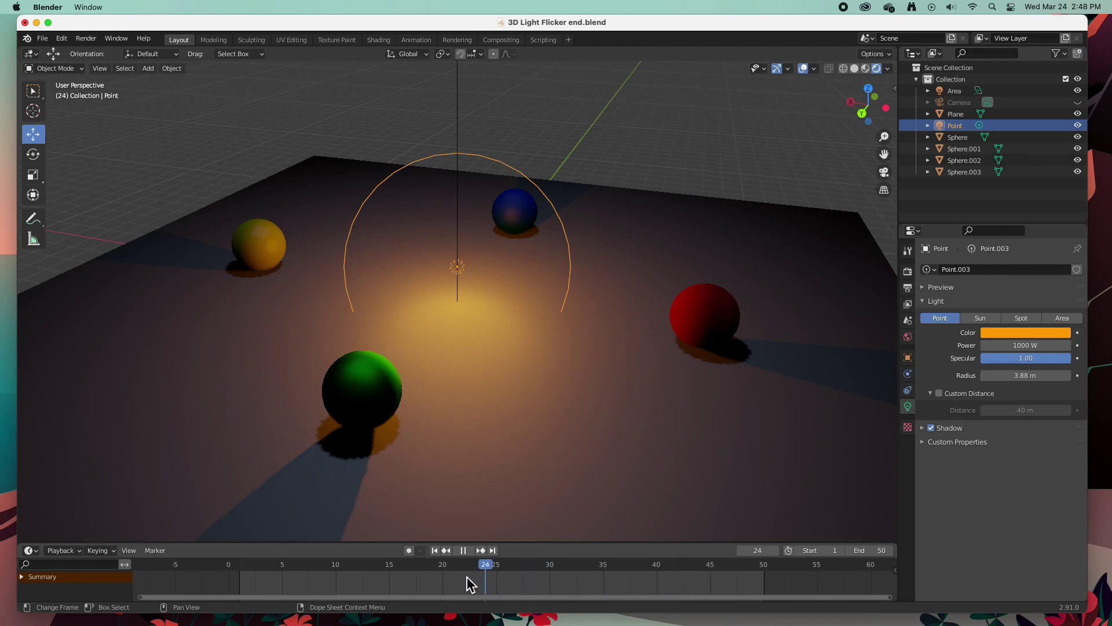
Set the point light's Power to 0 W and keyframe it at frames 1 and 50.
{"action": "left_click_drag", "start_coordinate": [467, 576], "coordinate": [239, 576]}
{"action": "key", "text": "space"}
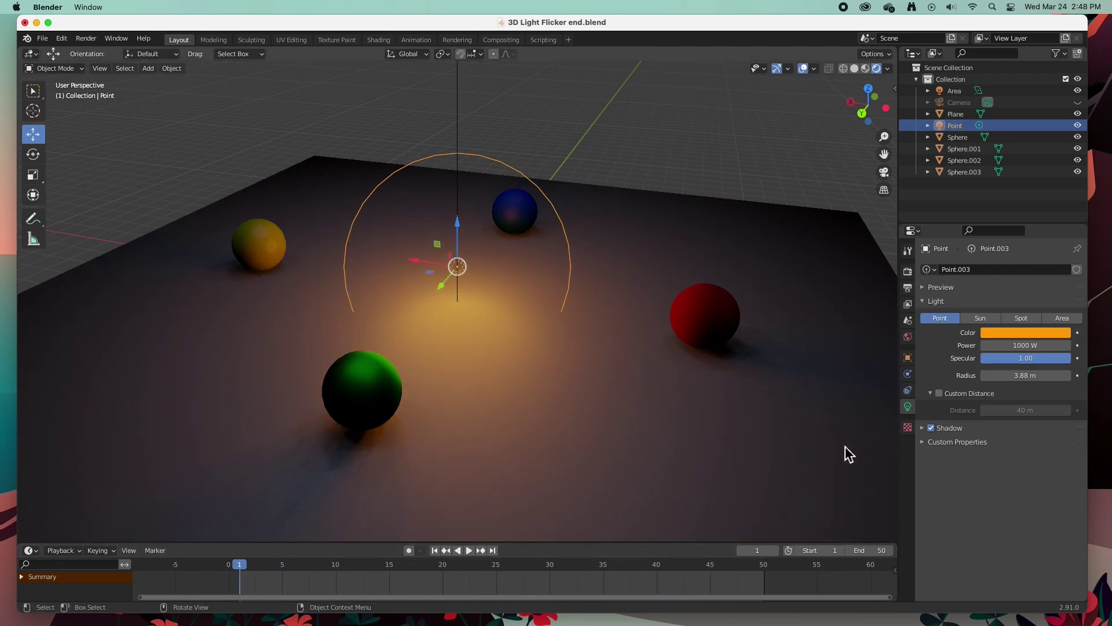
{"action": "left_click", "coordinate": [1025, 345]}
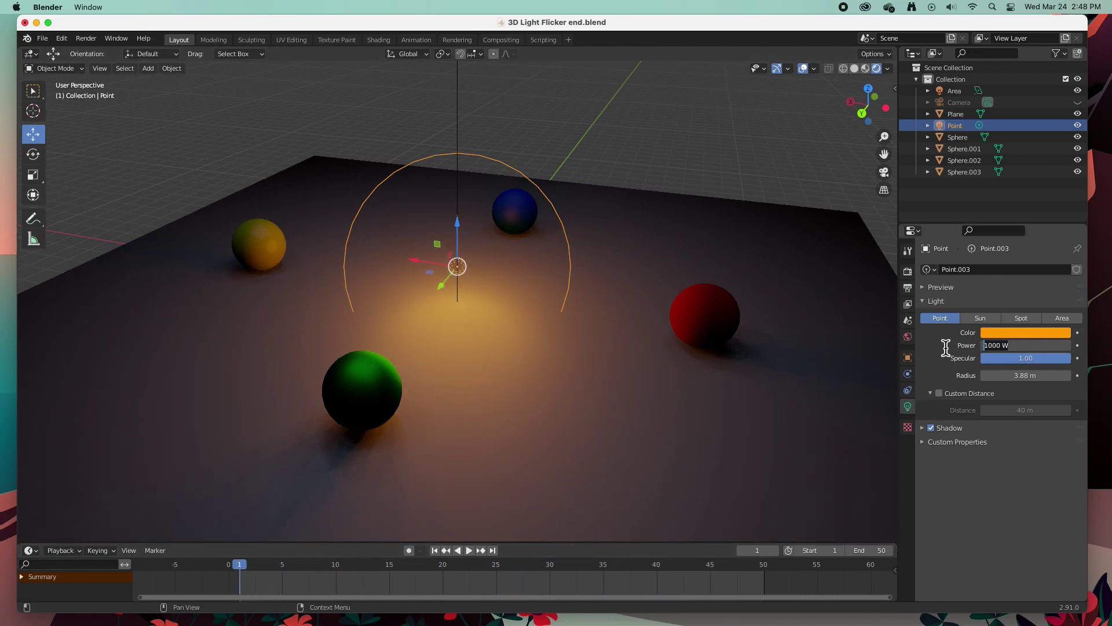
{"action": "type", "text": "0"}
{"action": "key", "text": "Return"}
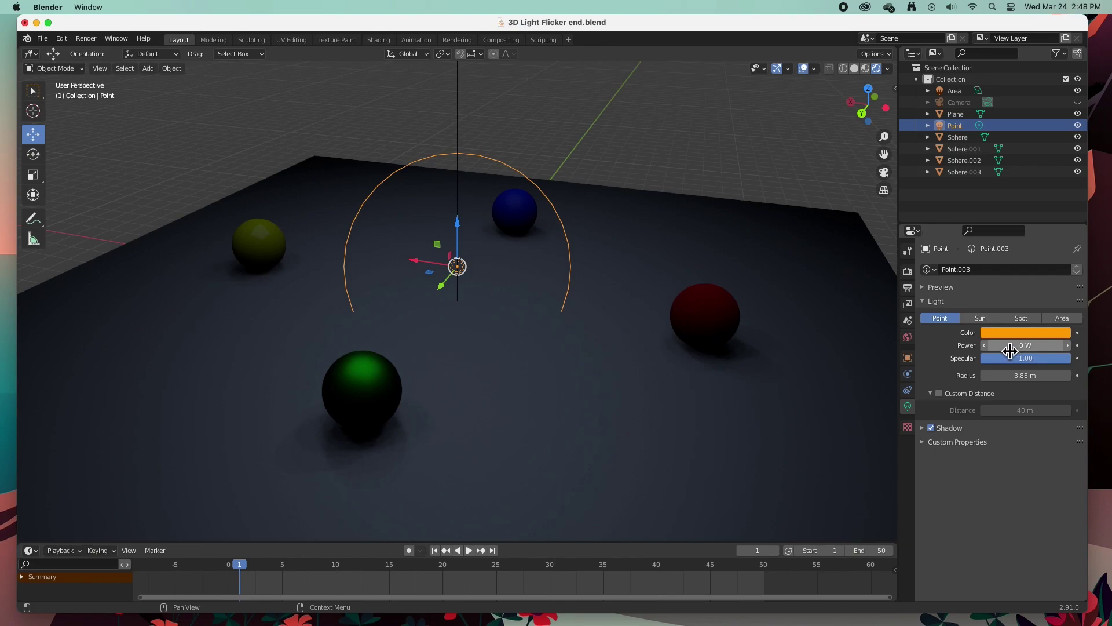
{"action": "left_click", "coordinate": [1077, 346]}
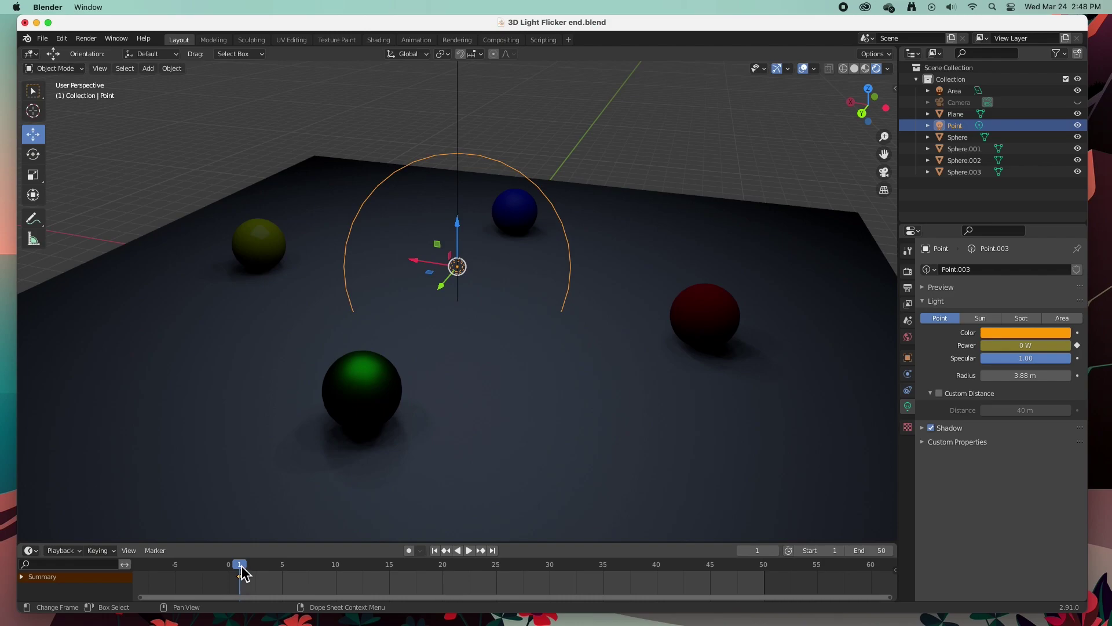
{"action": "left_click_drag", "start_coordinate": [242, 576], "coordinate": [766, 573]}
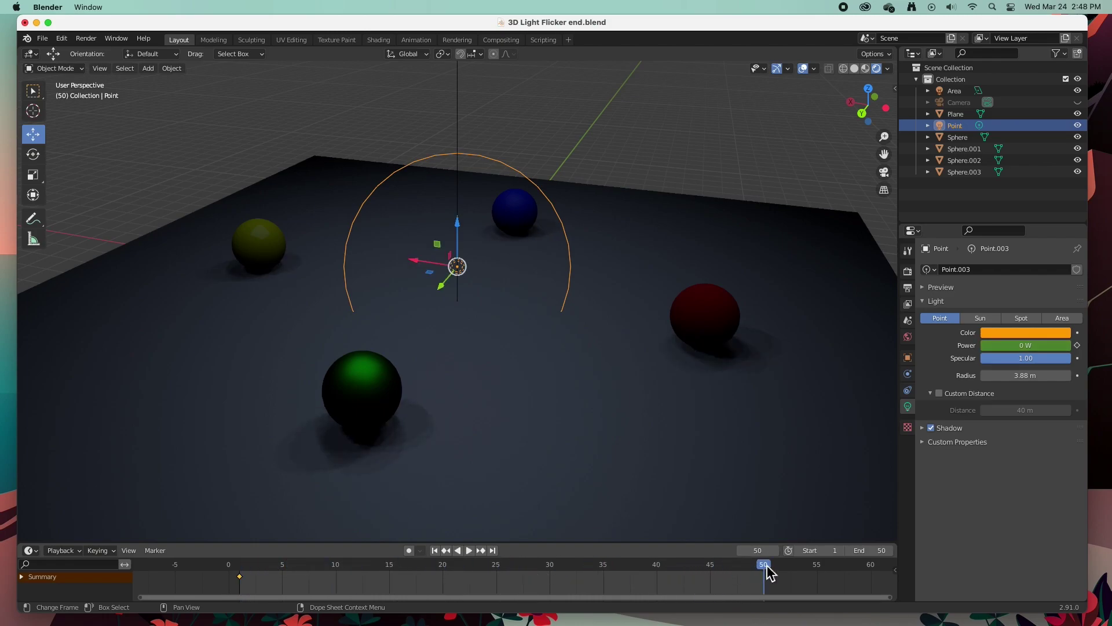
{"action": "left_click", "coordinate": [1077, 346]}
Enter a Power value of 1 W and play the animation to preview it.
{"action": "left_click", "coordinate": [1046, 347]}
{"action": "type", "text": "1000"}
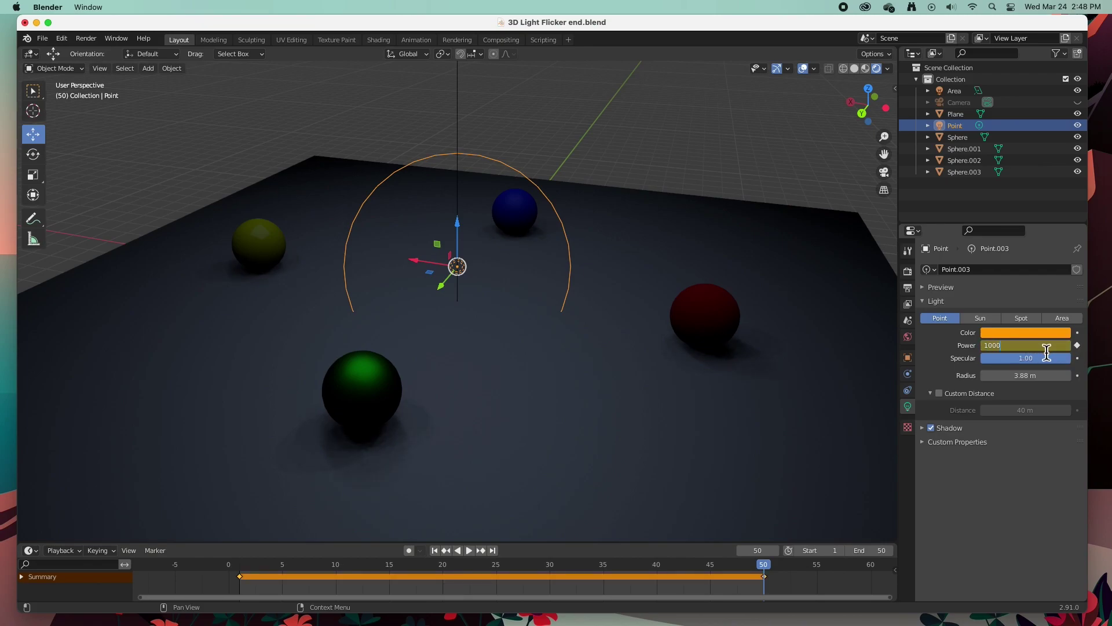
{"action": "key", "text": "Return"}
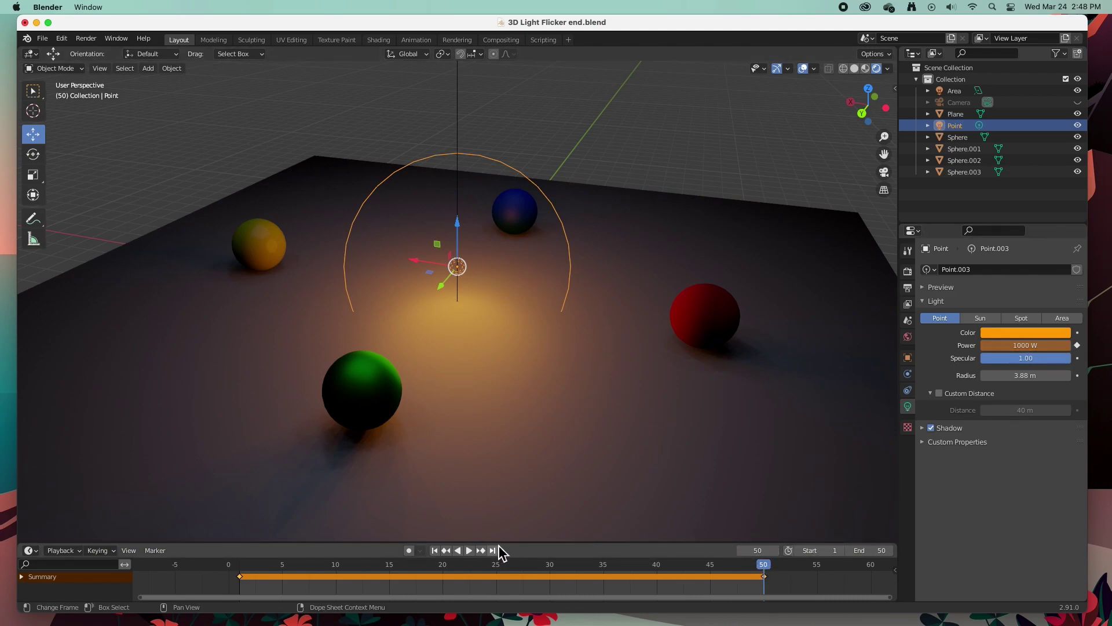
{"action": "left_click", "coordinate": [470, 550]}
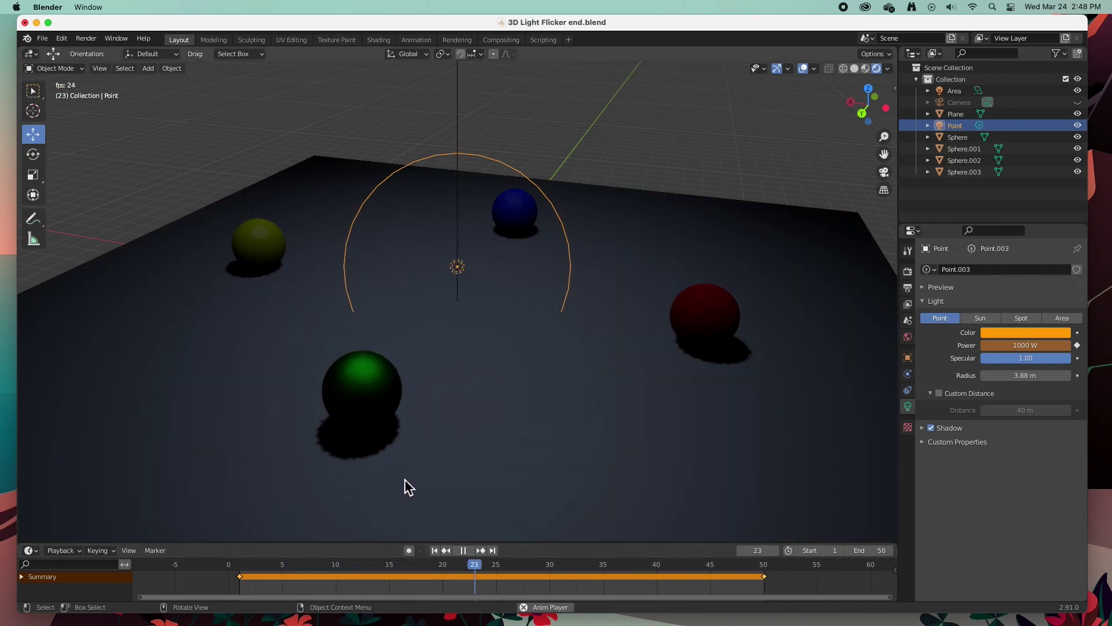
{"action": "left_click", "coordinate": [462, 549]}
At frame 50, set the light's Power to 1000 W and re-keyframe it.
{"action": "left_click", "coordinate": [762, 563]}
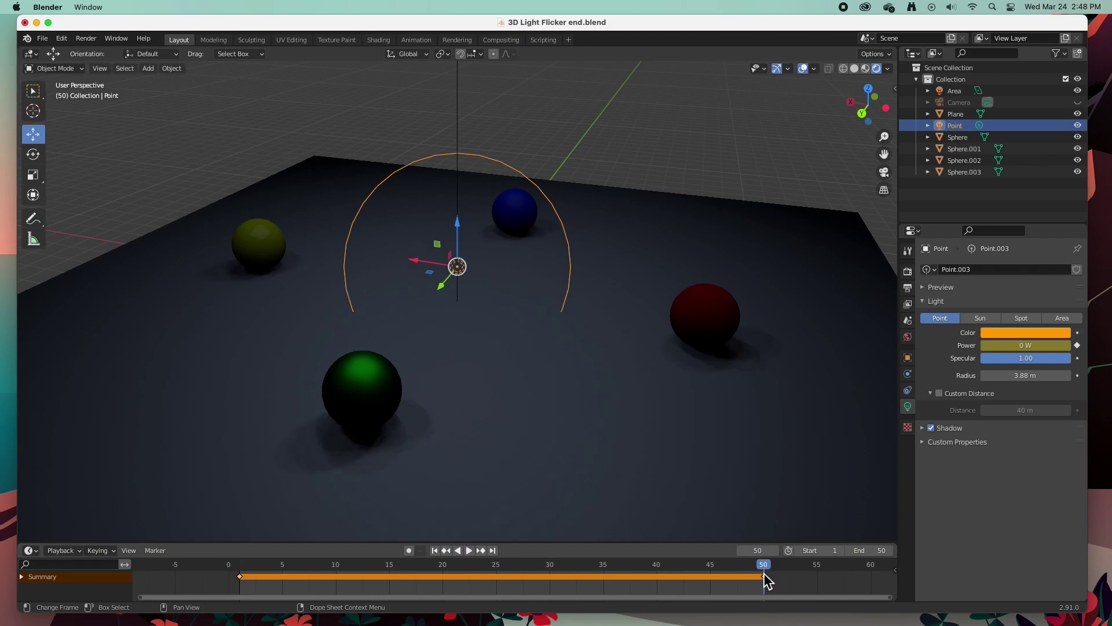
{"action": "left_click", "coordinate": [1025, 347]}
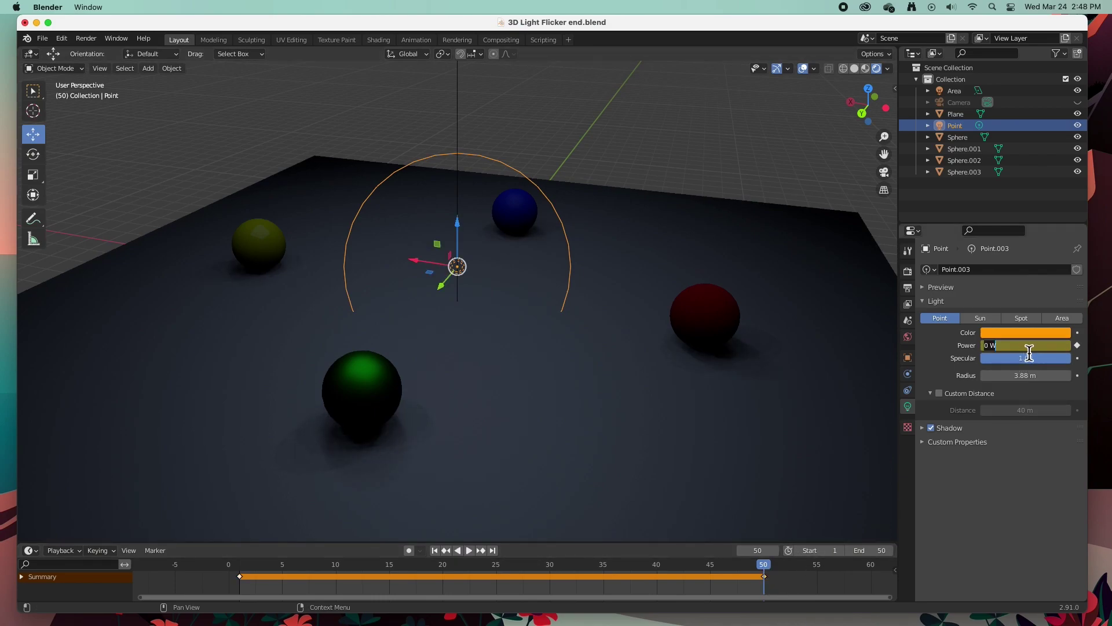
{"action": "type", "text": "1000"}
{"action": "key", "text": "Return"}
{"action": "left_click", "coordinate": [1078, 346]}
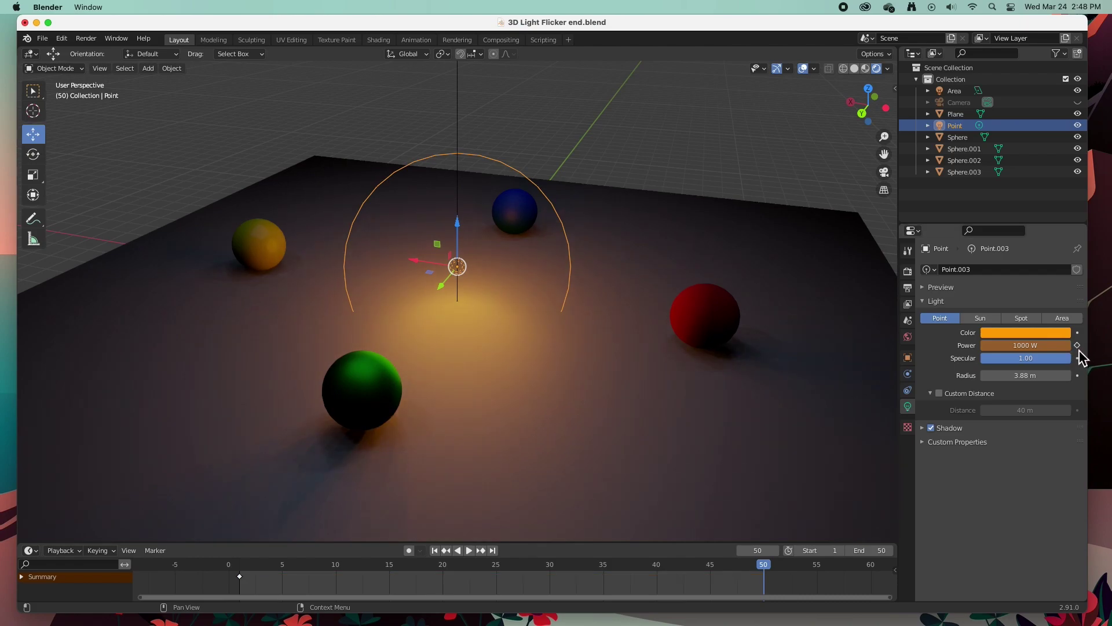
{"action": "left_click", "coordinate": [1078, 346]}
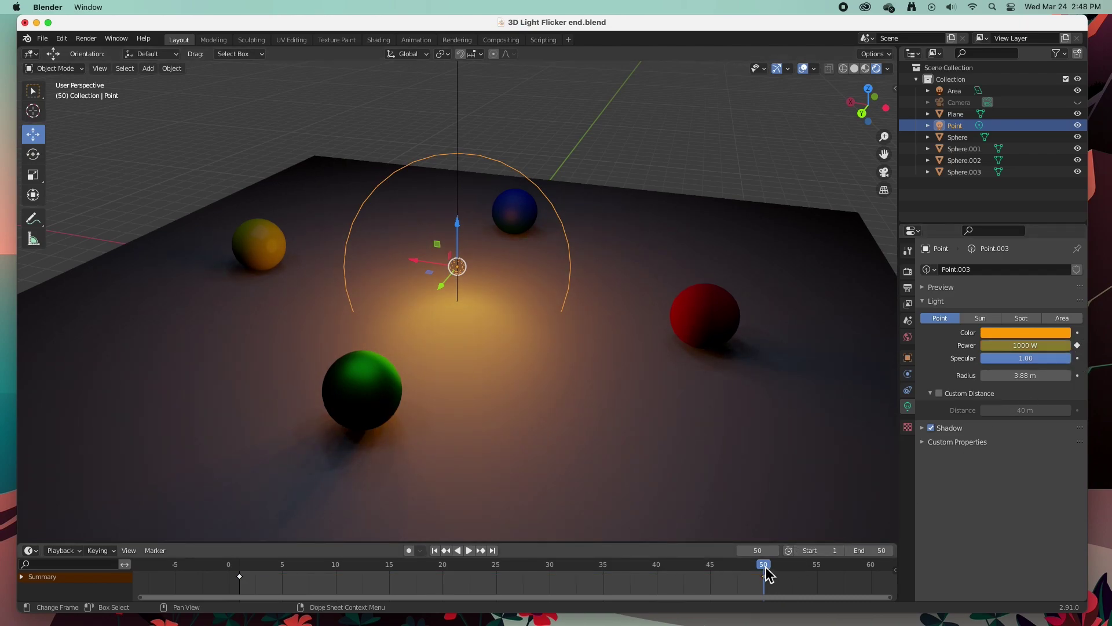
Play back the 0 to 1000 W fade from frame 1, then split the 3D view into two areas.
{"action": "left_click_drag", "start_coordinate": [766, 573], "coordinate": [243, 579]}
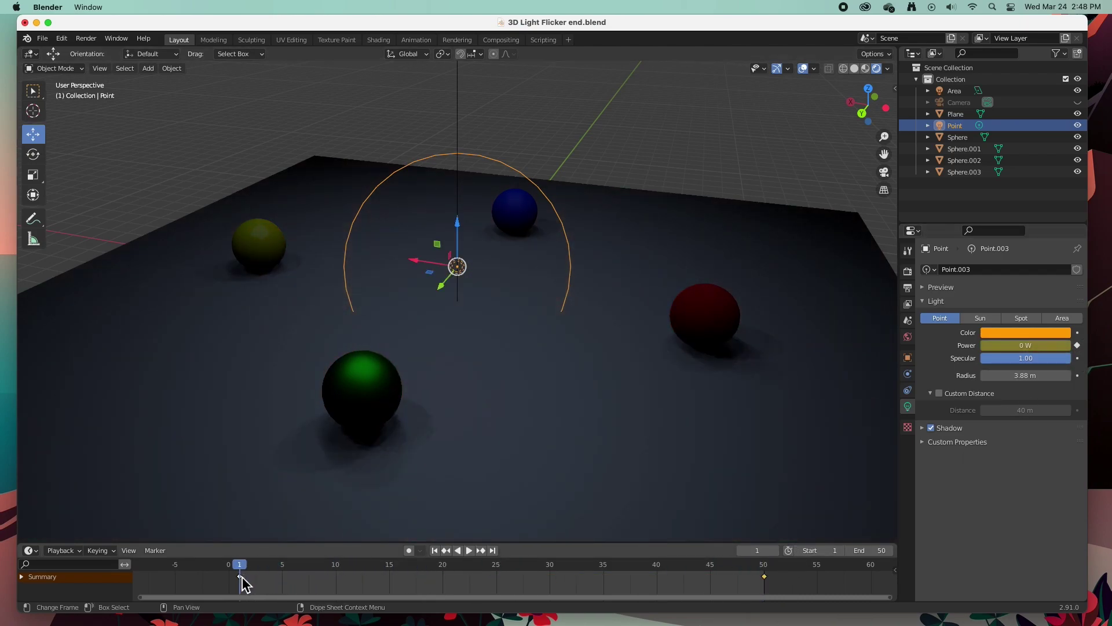
{"action": "left_click", "coordinate": [469, 550]}
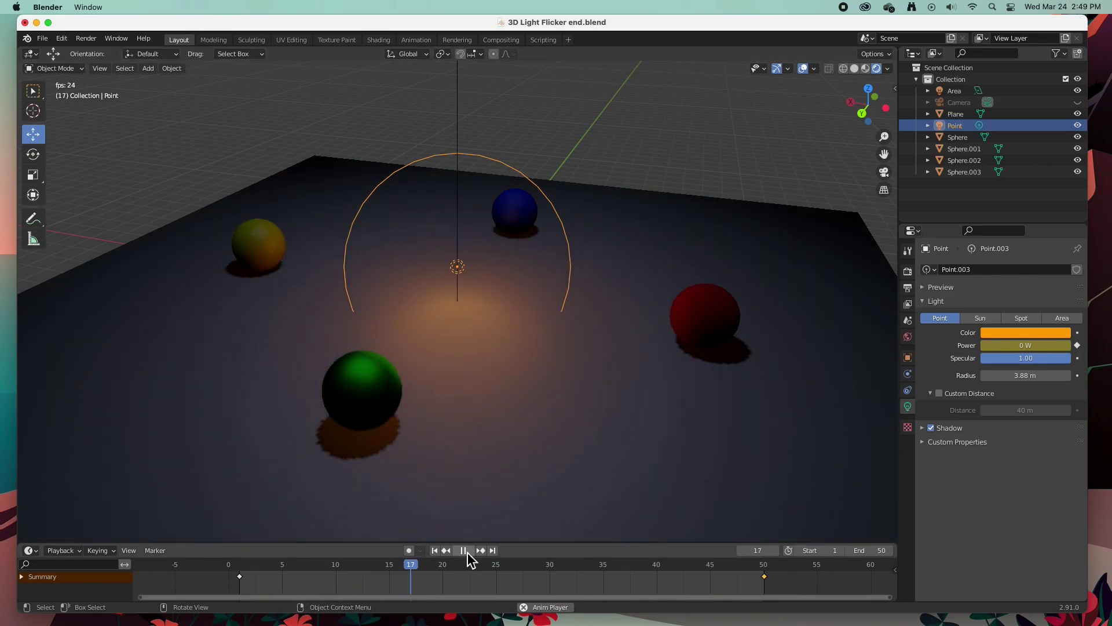
{"action": "left_click", "coordinate": [467, 551]}
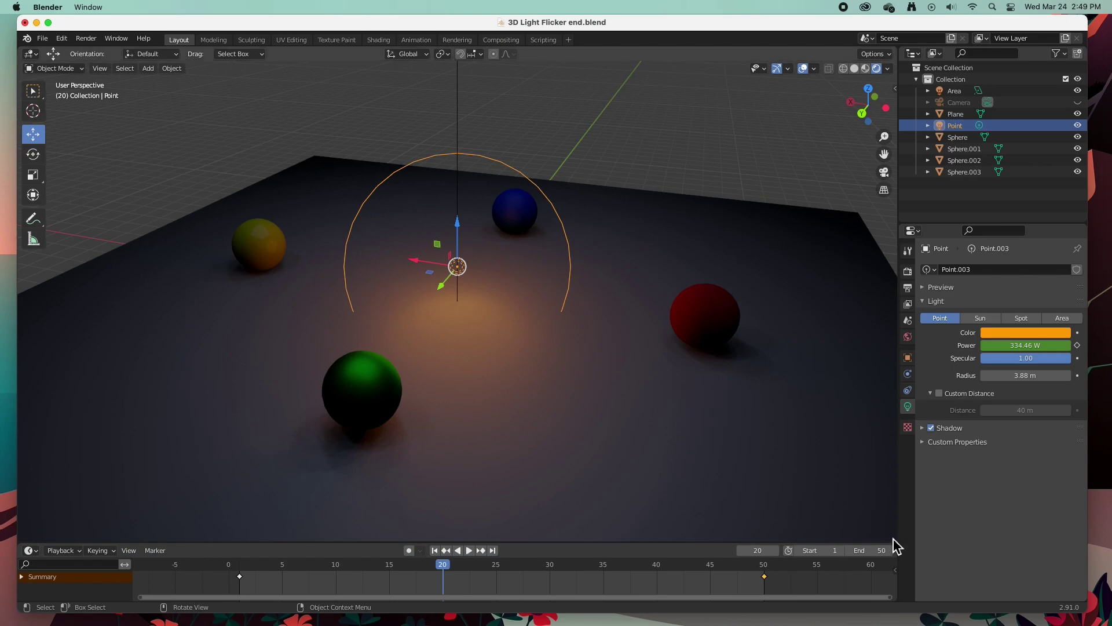
{"action": "mouse_move", "coordinate": [895, 541]}
{"action": "left_mouse_down"}
{"action": "mouse_move", "coordinate": [867, 476]}
{"action": "mouse_move", "coordinate": [846, 290]}
{"action": "mouse_move", "coordinate": [848, 329]}
{"action": "left_mouse_up"}
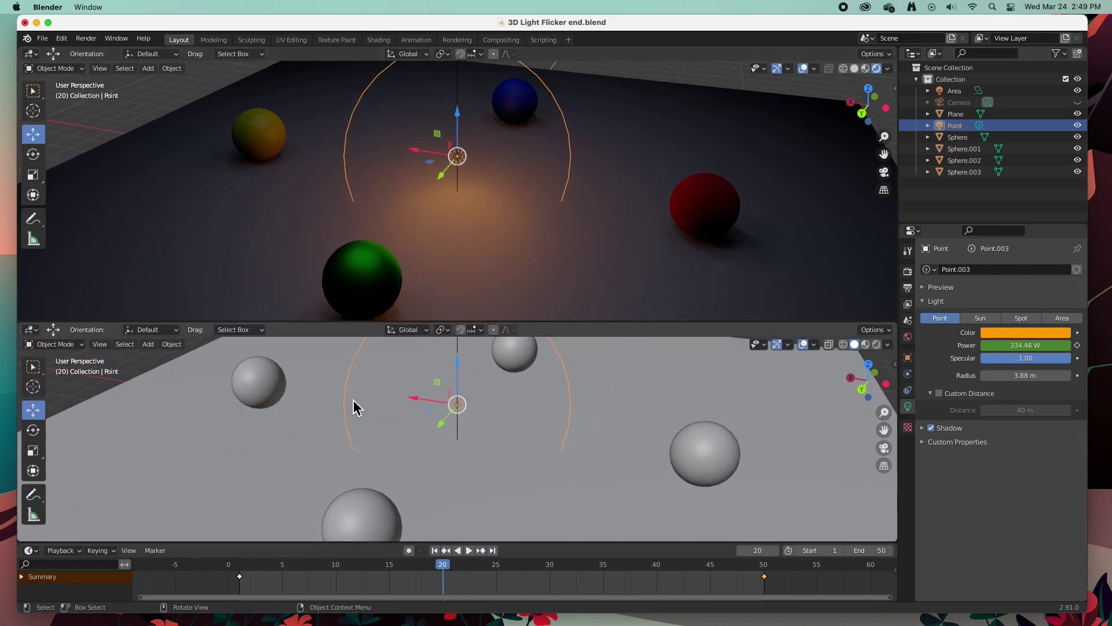
{"action": "left_click", "coordinate": [33, 330]}
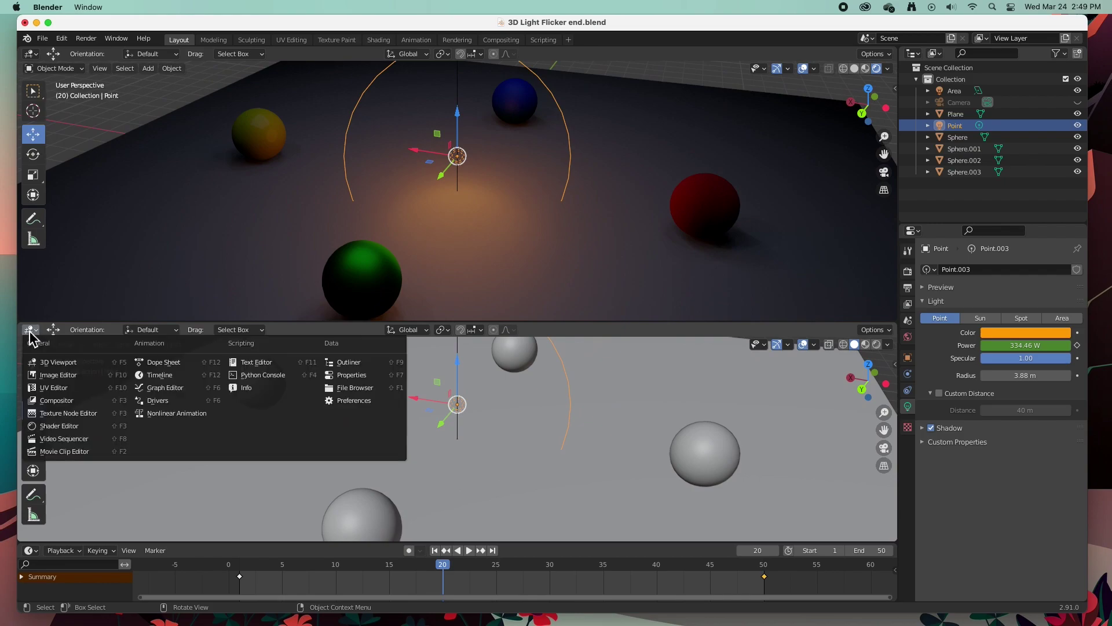
Make the lower area a Graph Editor framing the whole Power curve, with the sidebar shown.
{"action": "left_click", "coordinate": [154, 387]}
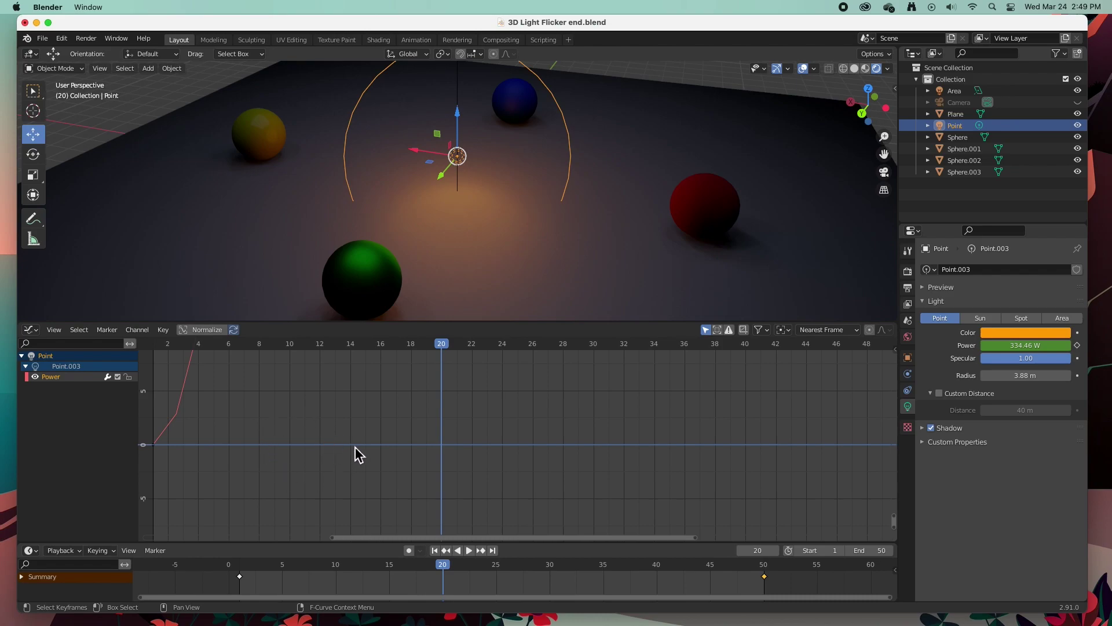
{"action": "key", "text": "Home"}
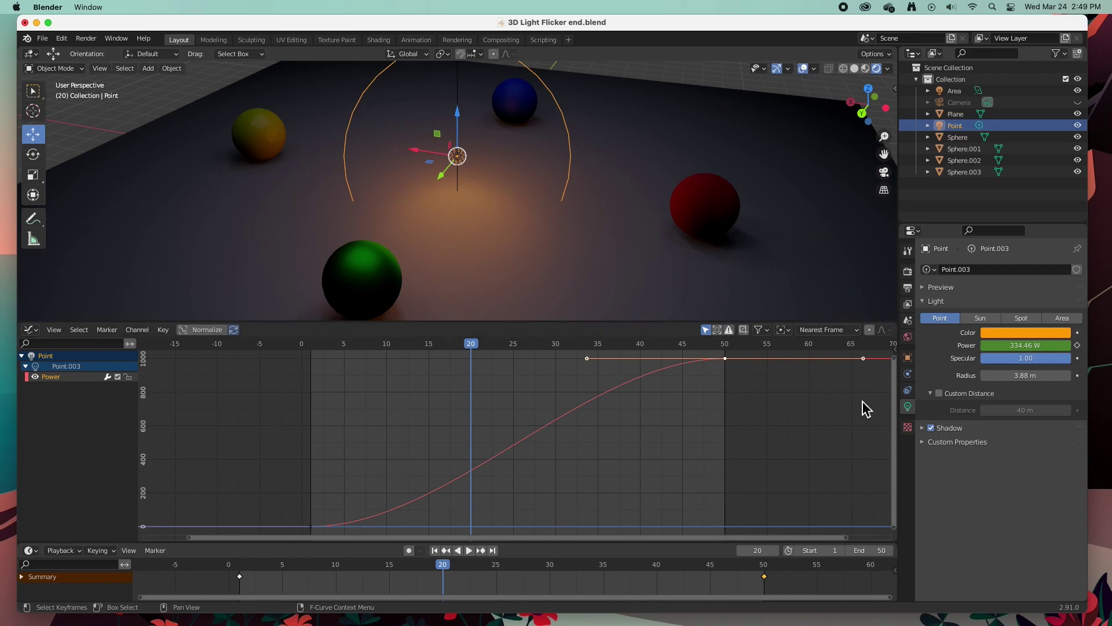
{"action": "key", "text": "n"}
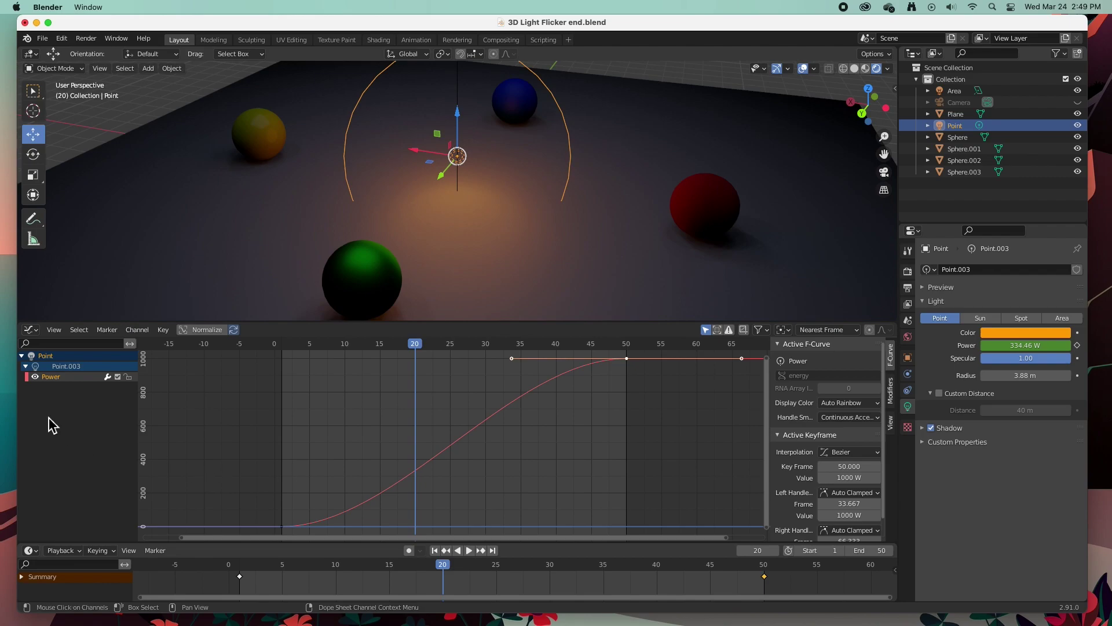
Add a Noise modifier to the Power curve from the sidebar's Modifiers section.
{"action": "left_click", "coordinate": [892, 397]}
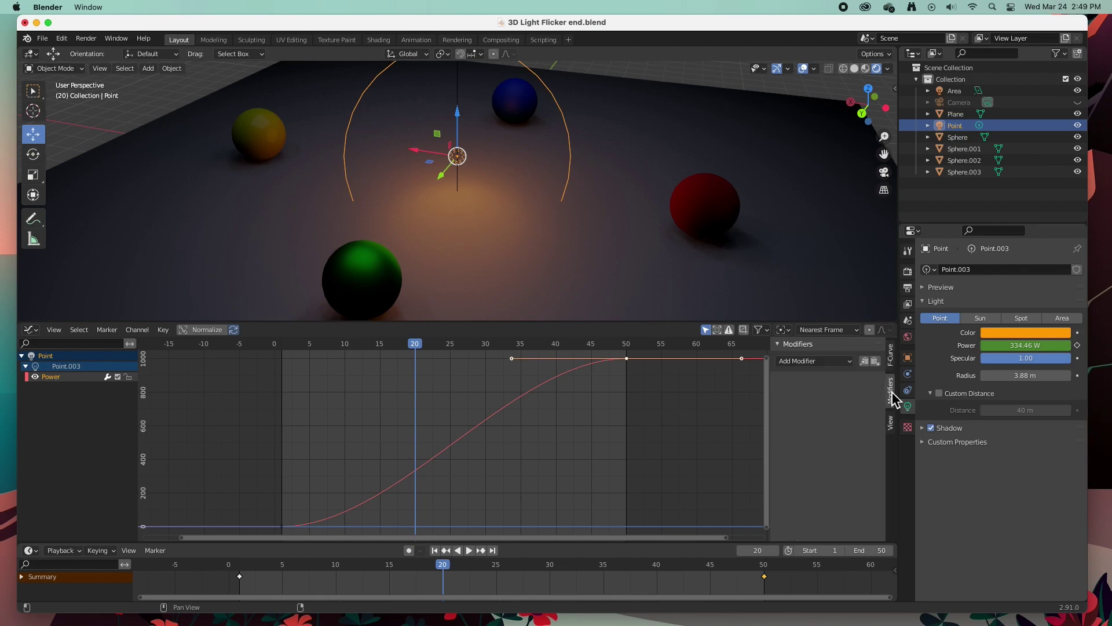
{"action": "left_click_drag", "start_coordinate": [769, 442], "coordinate": [693, 441]}
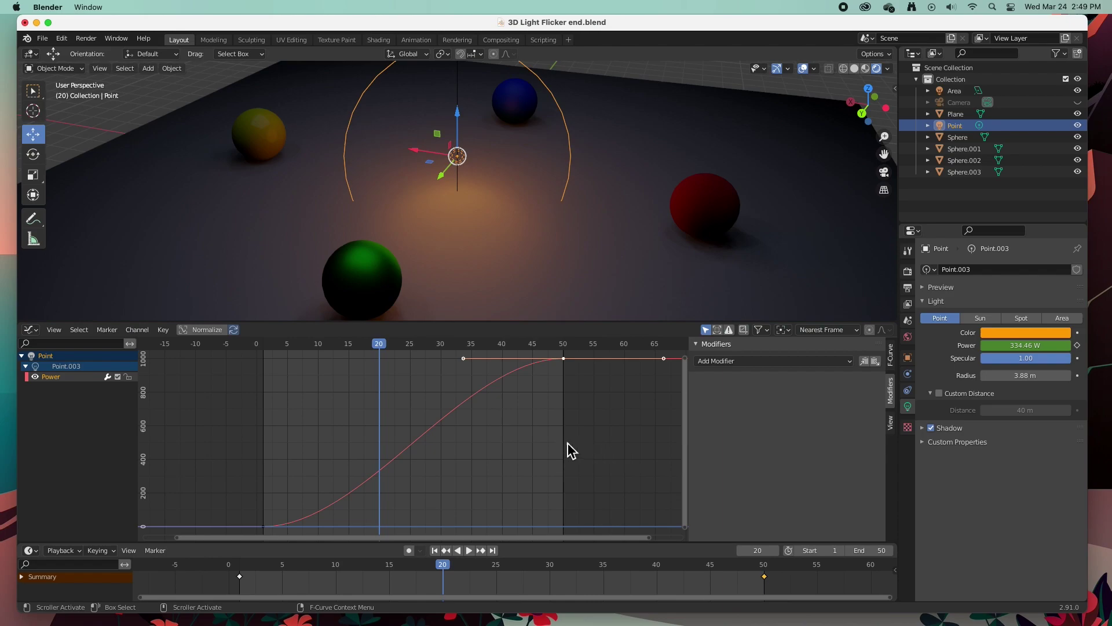
{"action": "key", "text": "Home"}
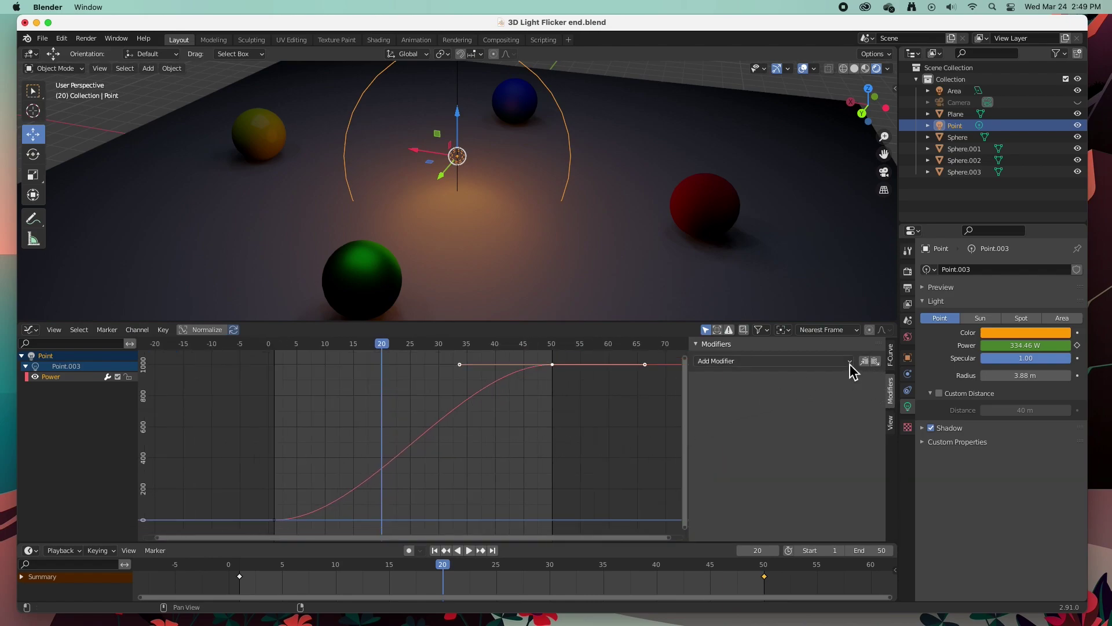
{"action": "left_click", "coordinate": [774, 362]}
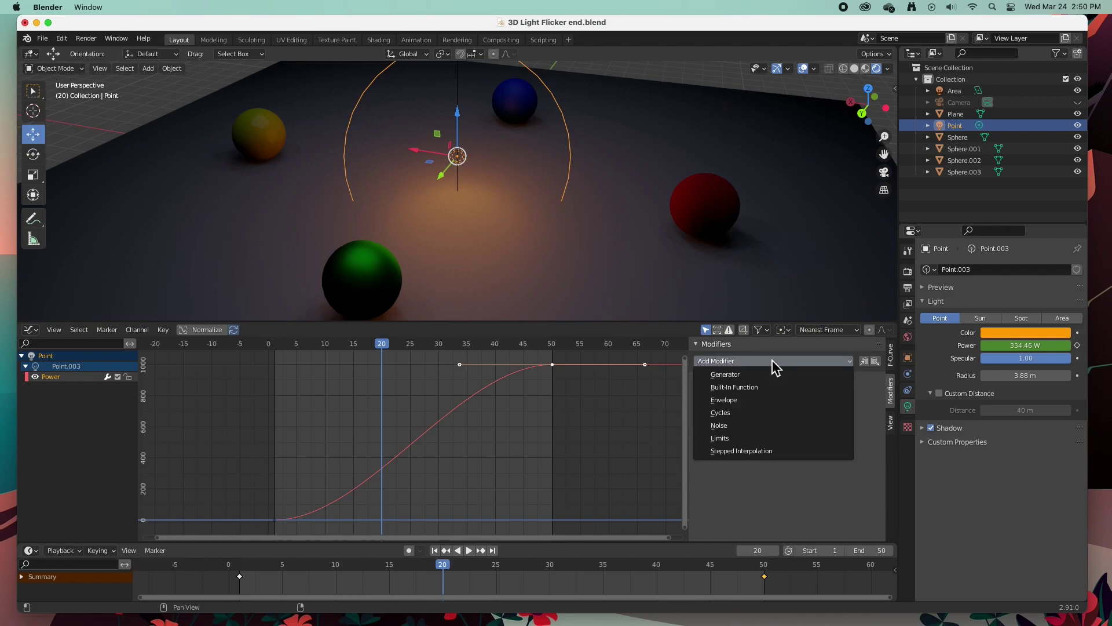
{"action": "left_click", "coordinate": [756, 427]}
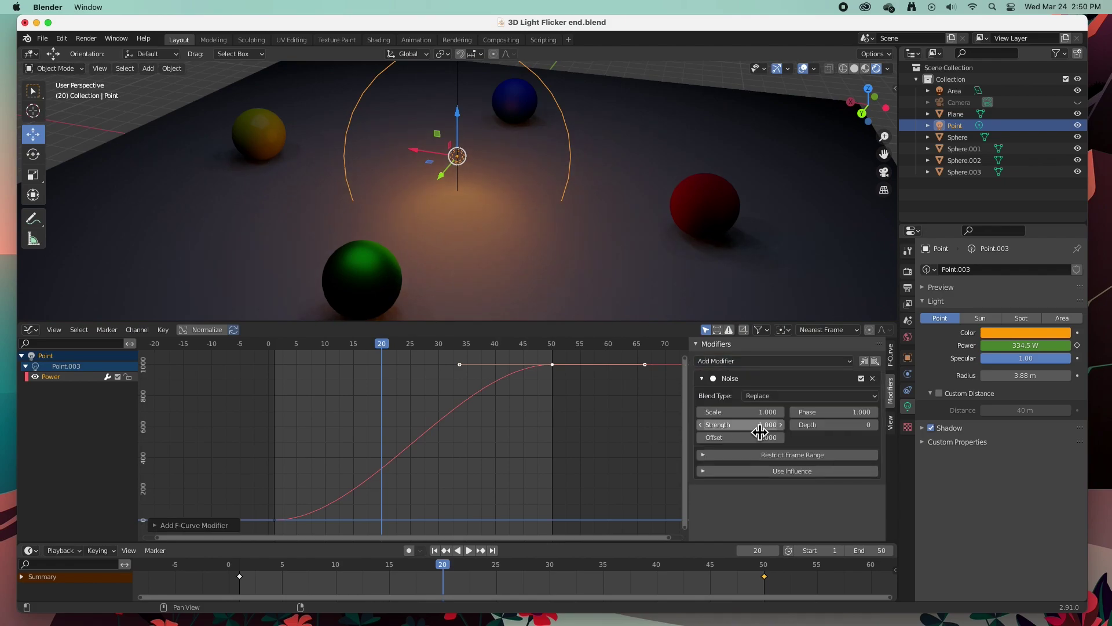
Play and scrub through the animation to preview the default noise.
{"action": "key", "text": "space"}
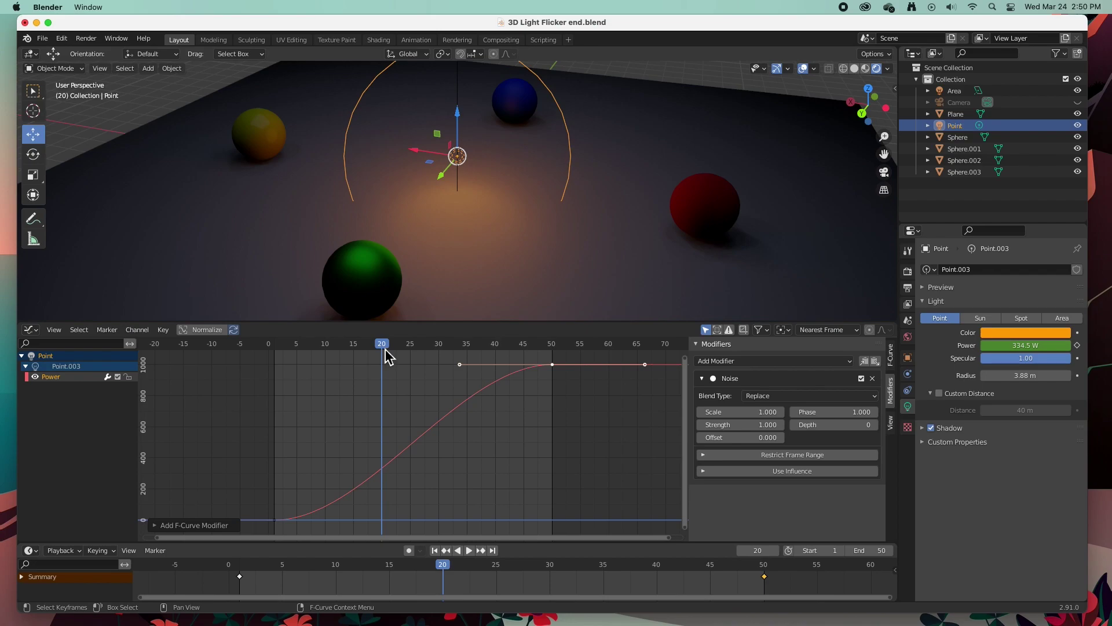
{"action": "left_click_drag", "start_coordinate": [385, 347], "coordinate": [274, 354]}
{"action": "key", "text": "space"}
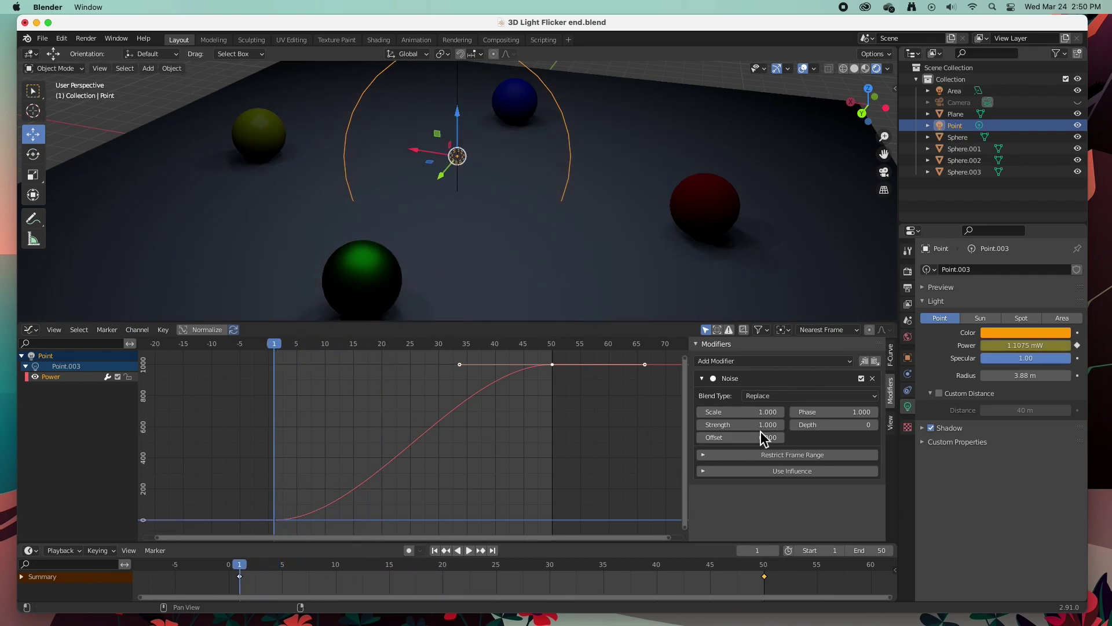
{"action": "key", "text": "space"}
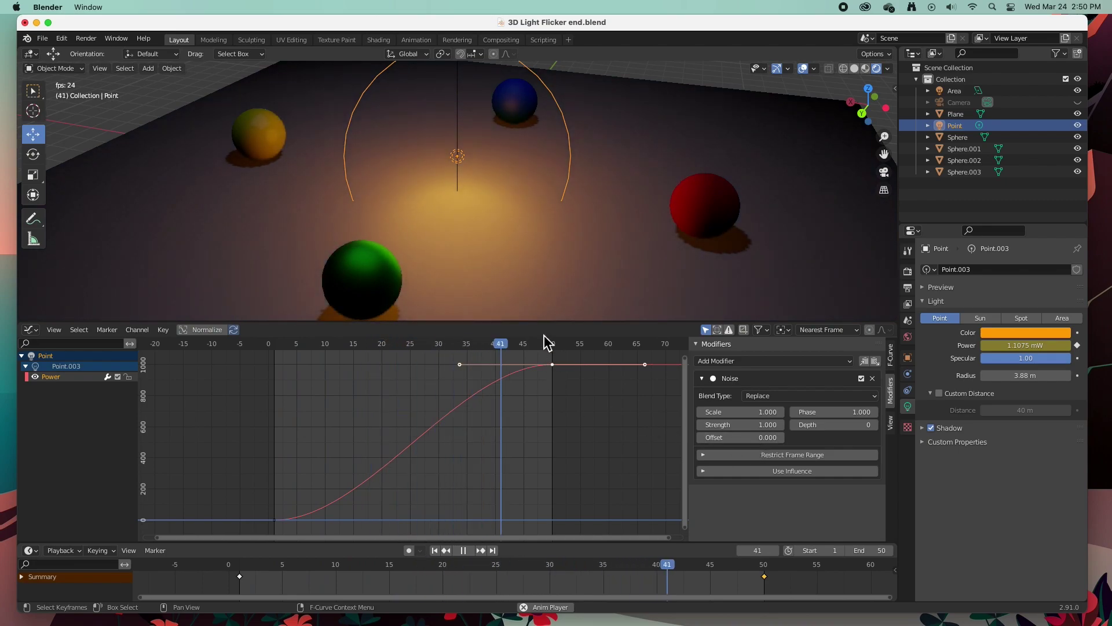
{"action": "left_click_drag", "start_coordinate": [548, 342], "coordinate": [422, 348]}
{"action": "key", "text": "space"}
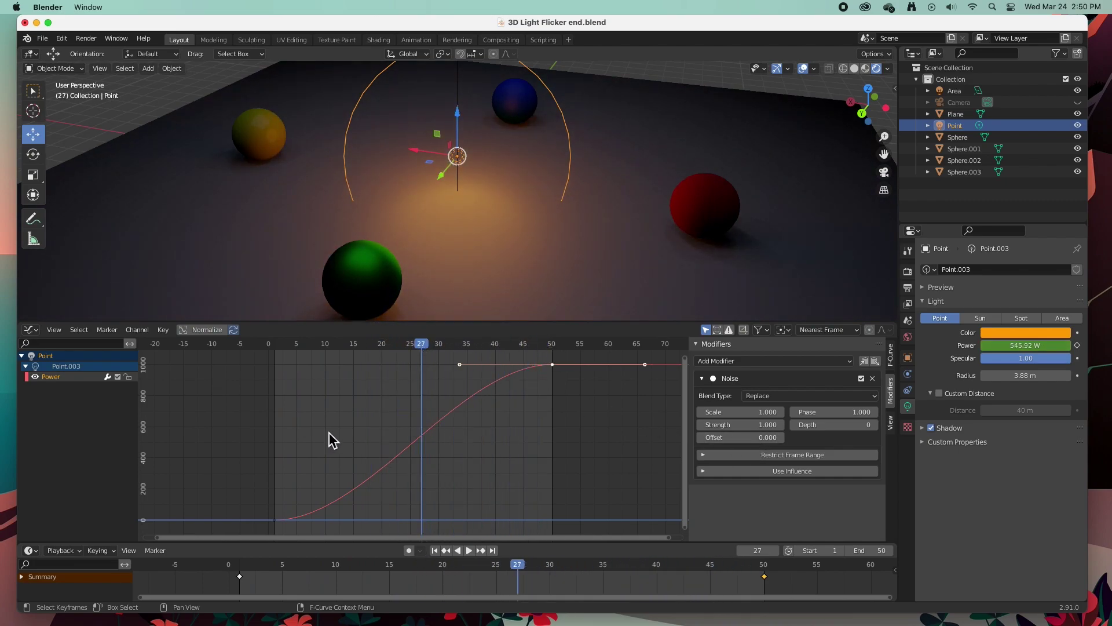
{"action": "left_click_drag", "start_coordinate": [266, 476], "coordinate": [291, 521]}
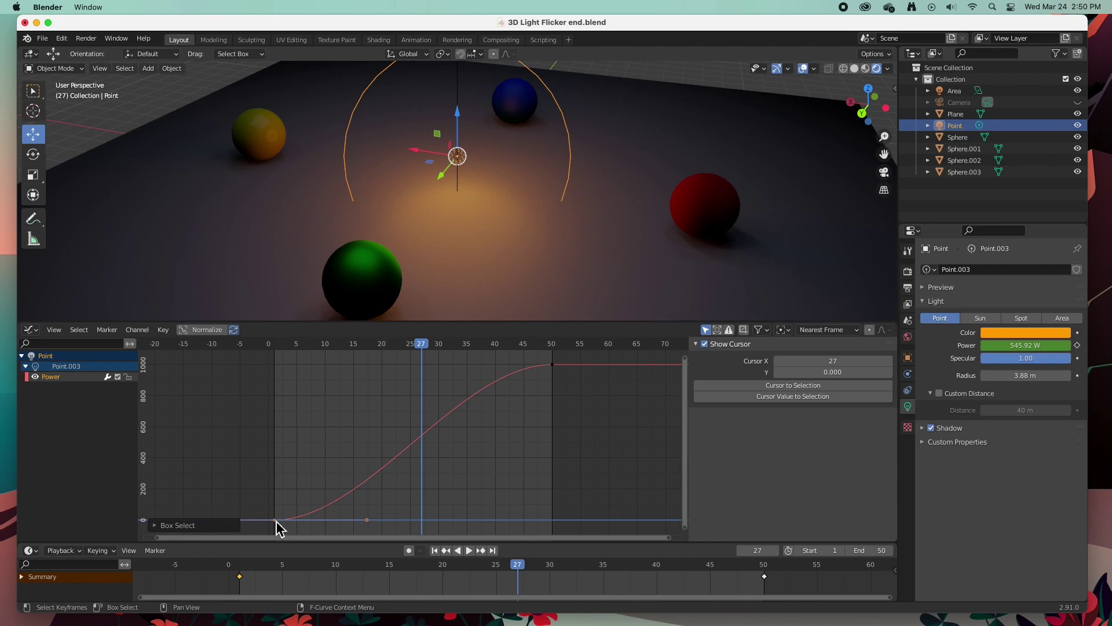
Move the frame-0 Power keyframe up to about 1000 W and play back the flat curve.
{"action": "key", "text": "g"}
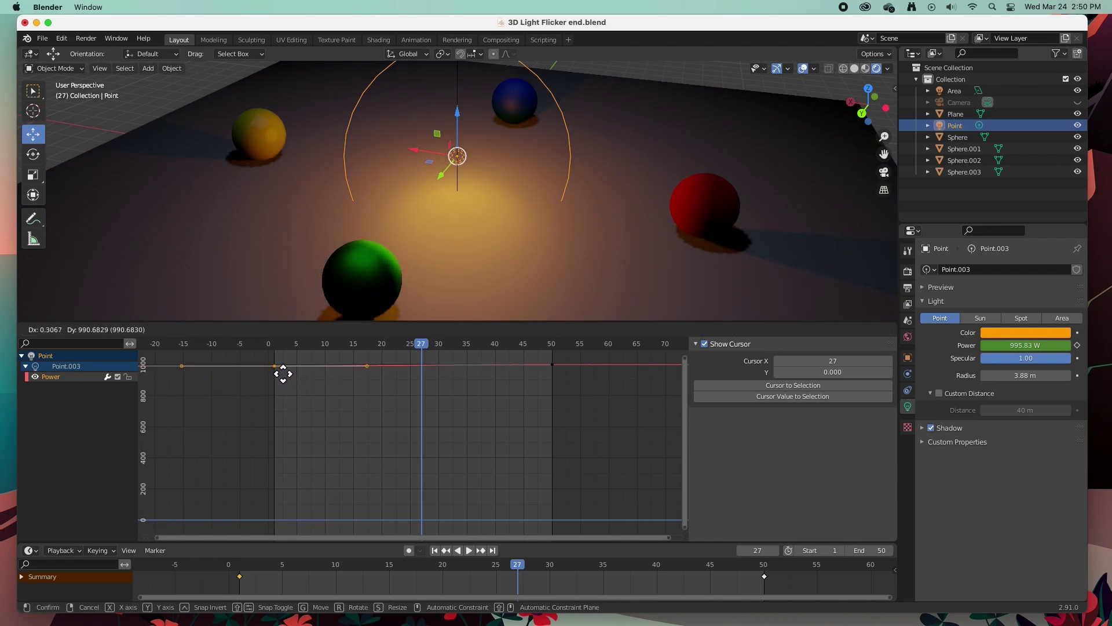
{"action": "left_click", "coordinate": [282, 373]}
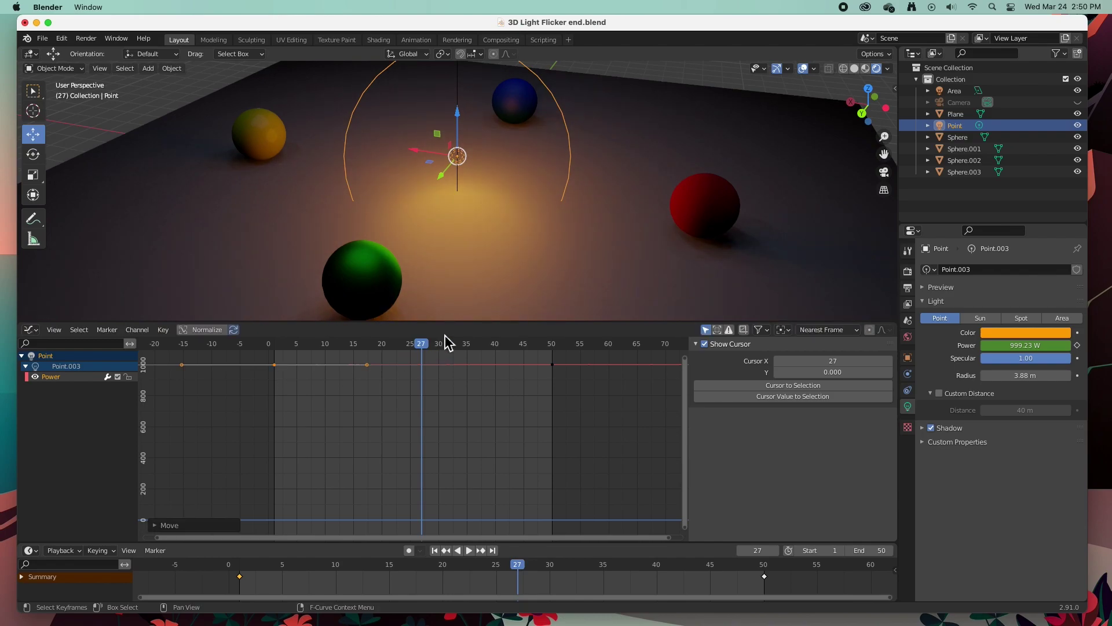
{"action": "left_click_drag", "start_coordinate": [420, 344], "coordinate": [569, 360]}
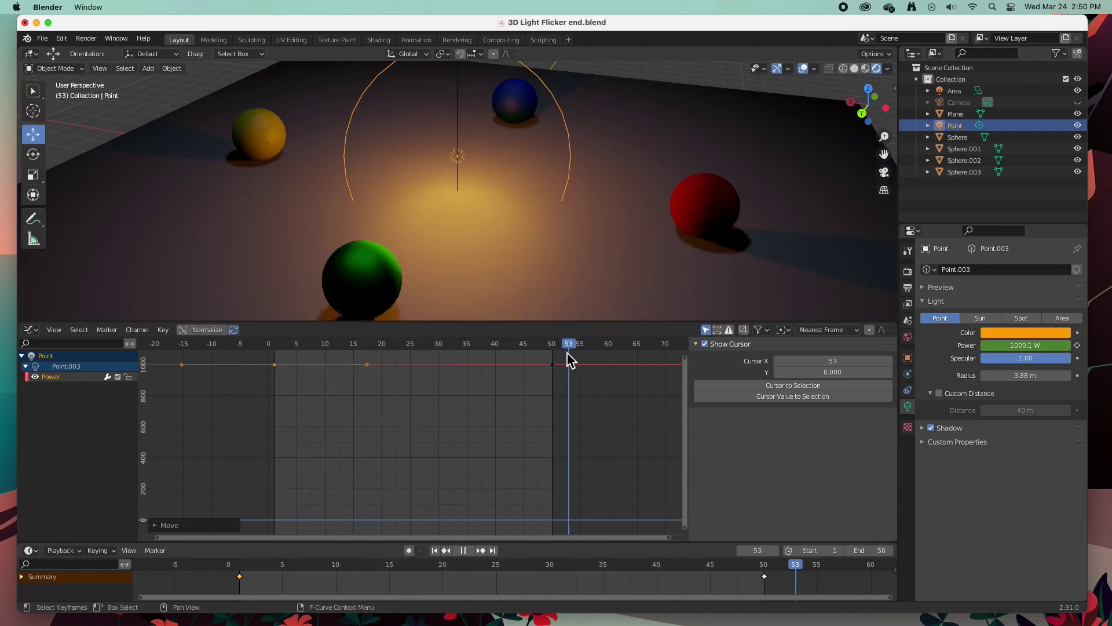
{"action": "key", "text": "space"}
{"action": "key", "text": "space"}
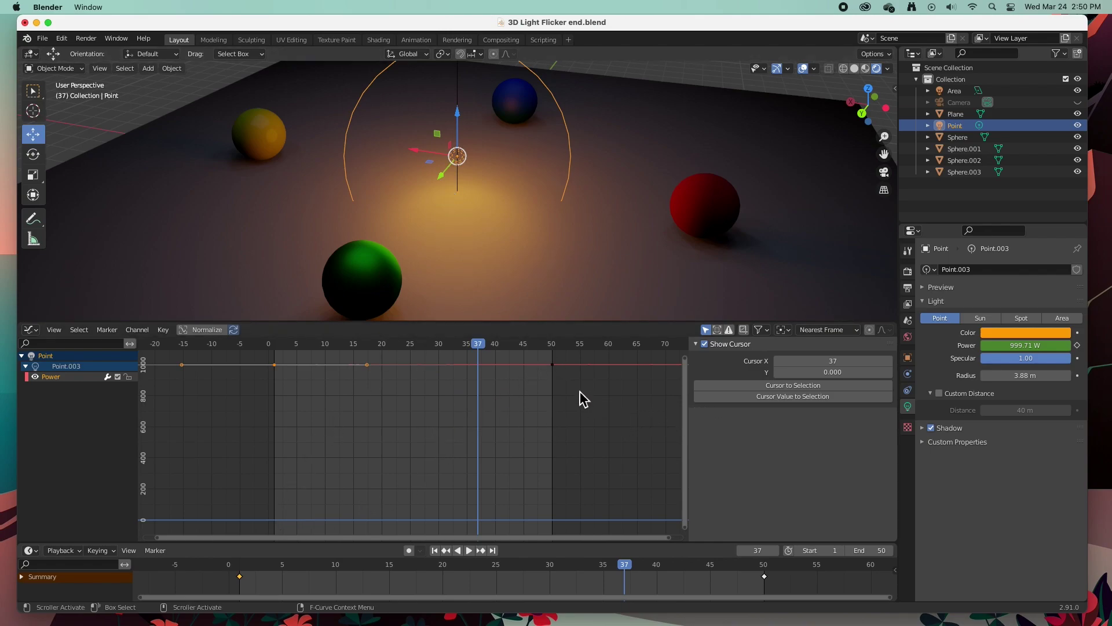
{"action": "left_click", "coordinate": [67, 377]}
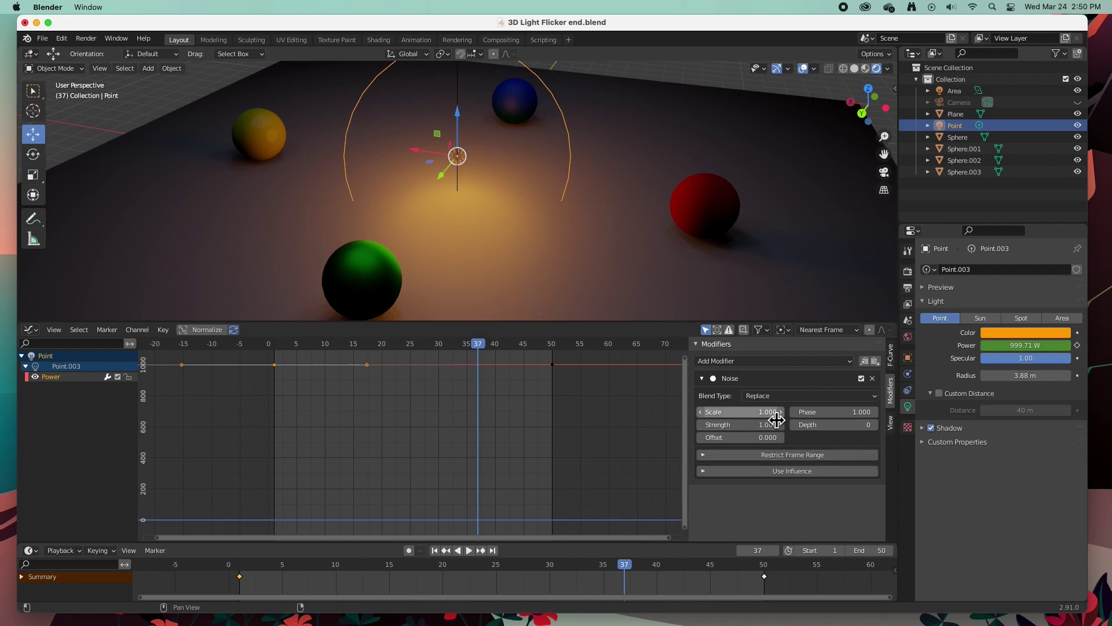
Set the Noise Strength to 500 and play back the resulting flicker.
{"action": "scroll", "coordinate": [594, 416], "scroll_direction": "down", "scroll_amount": 3}
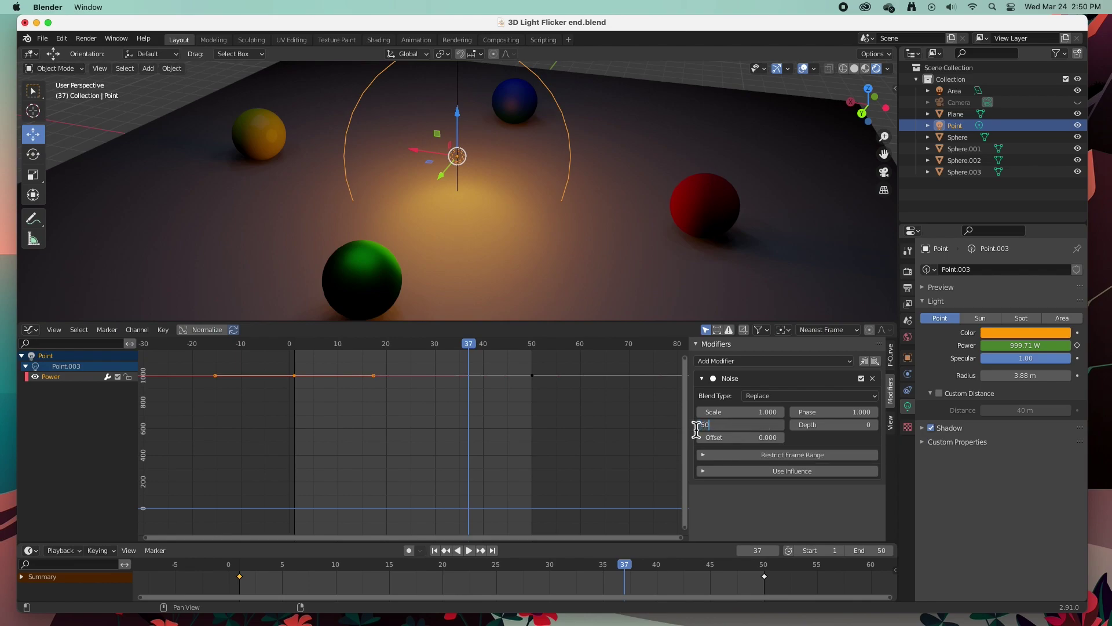
{"action": "key", "text": "Return"}
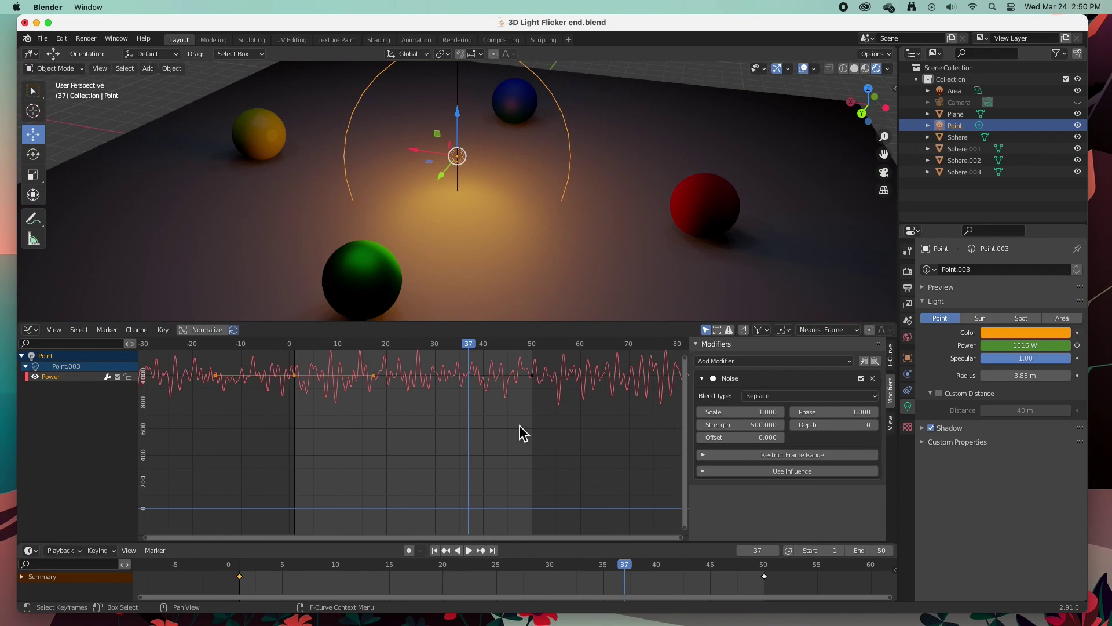
{"action": "mouse_move", "coordinate": [519, 426]}
{"action": "middle_mouse_down"}
{"action": "mouse_move", "coordinate": [513, 464]}
{"action": "mouse_move", "coordinate": [521, 446]}
{"action": "middle_mouse_up"}
{"action": "scroll", "coordinate": [516, 450], "scroll_direction": "down", "scroll_amount": 1}
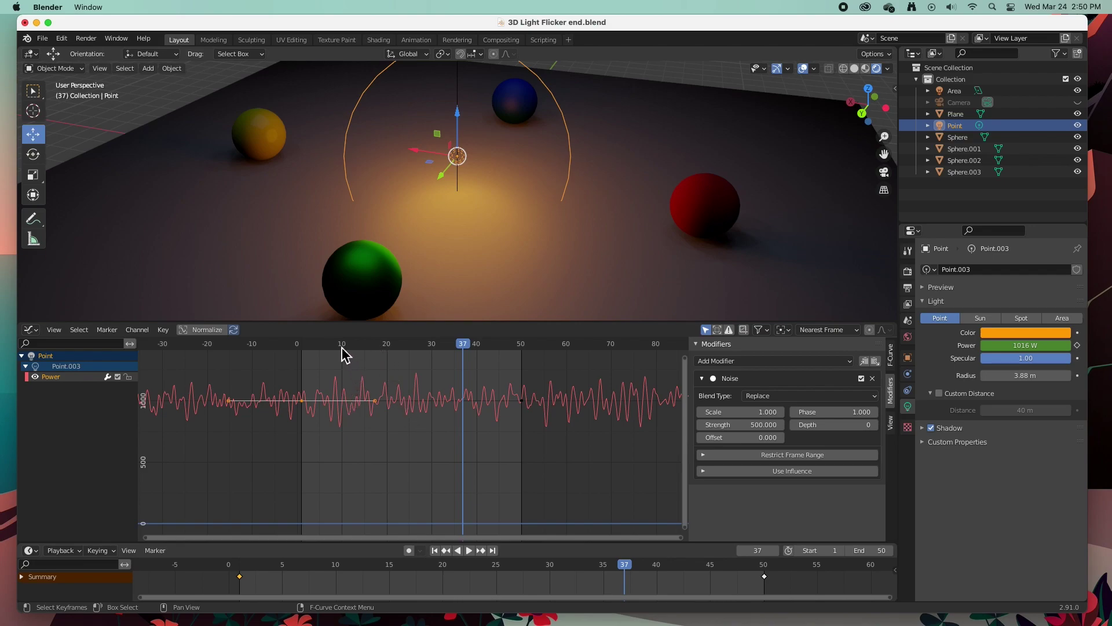
{"action": "key", "text": "space"}
{"action": "left_click_drag", "start_coordinate": [341, 348], "coordinate": [302, 348]}
{"action": "key", "text": "space"}
{"action": "key", "text": "space"}
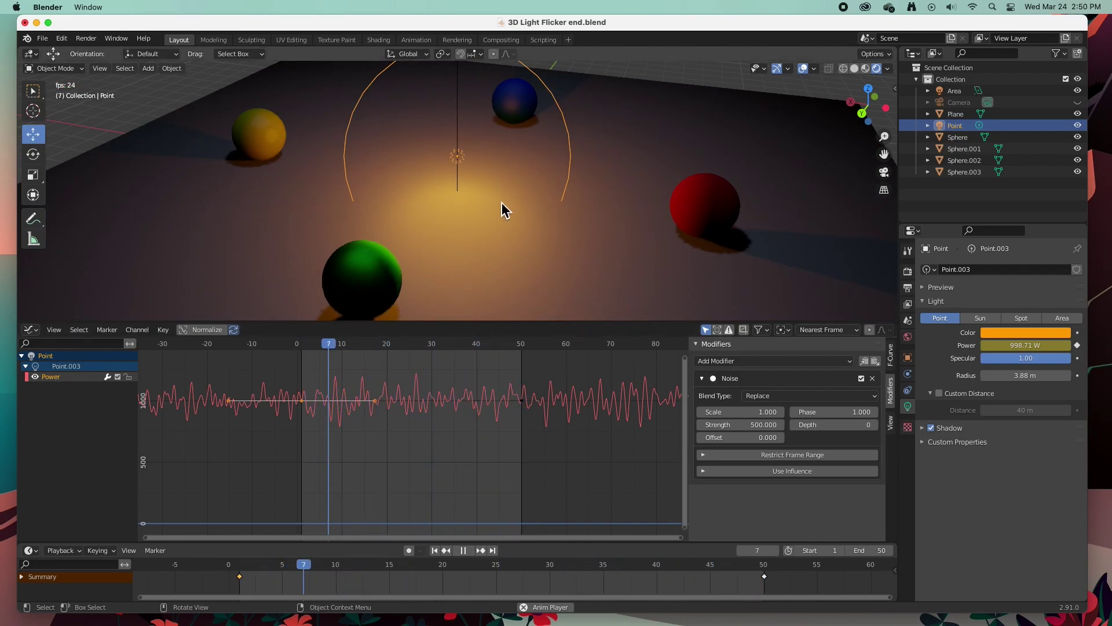
{"action": "key", "text": "space"}
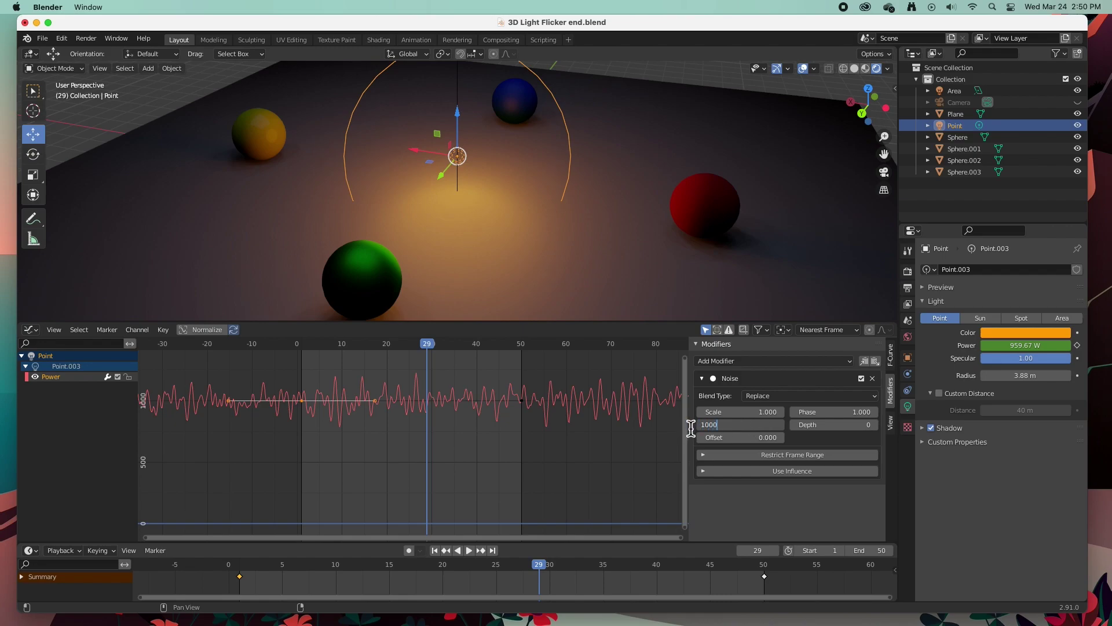
Raise the Noise Strength to 1000, then 1500, and preview the sharper flicker.
{"action": "key", "text": "Return"}
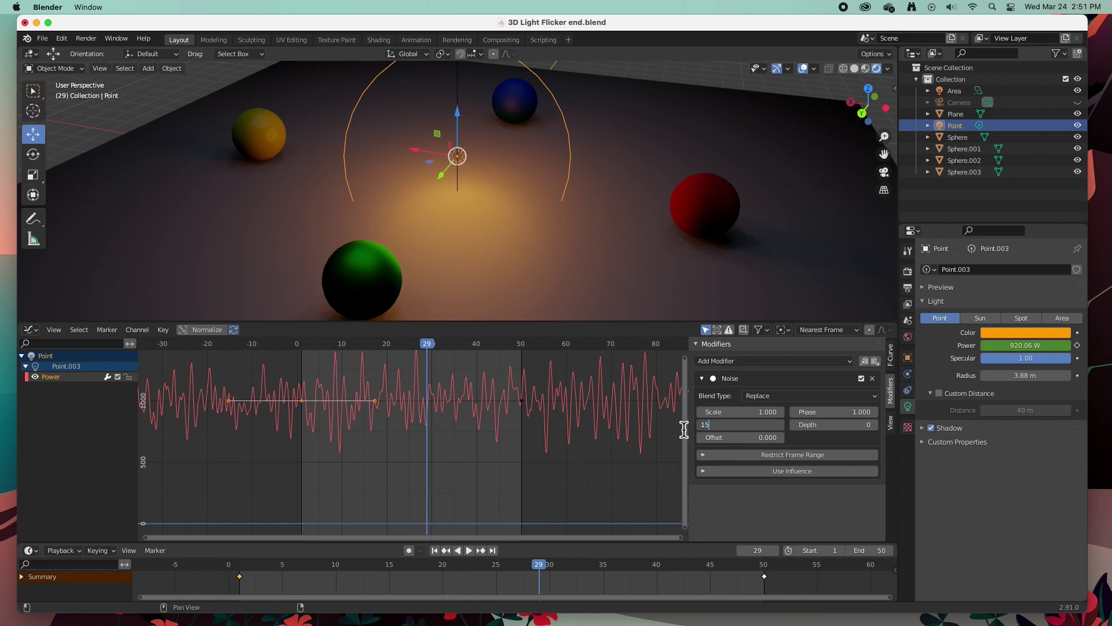
{"action": "key", "text": "Return"}
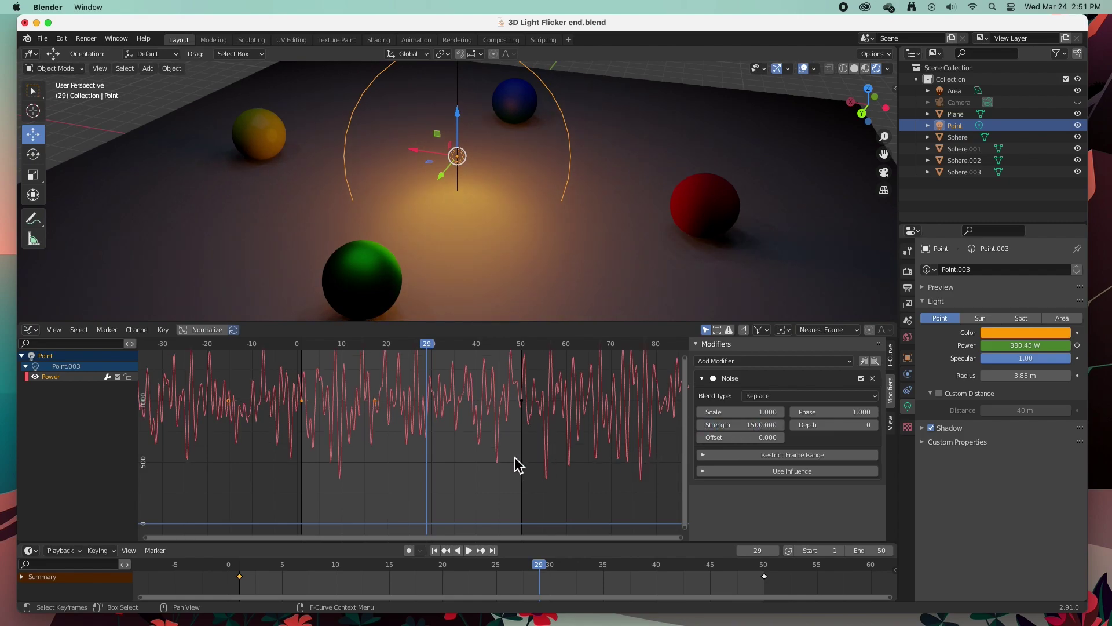
{"action": "key", "text": "space"}
{"action": "left_click_drag", "start_coordinate": [427, 346], "coordinate": [314, 348]}
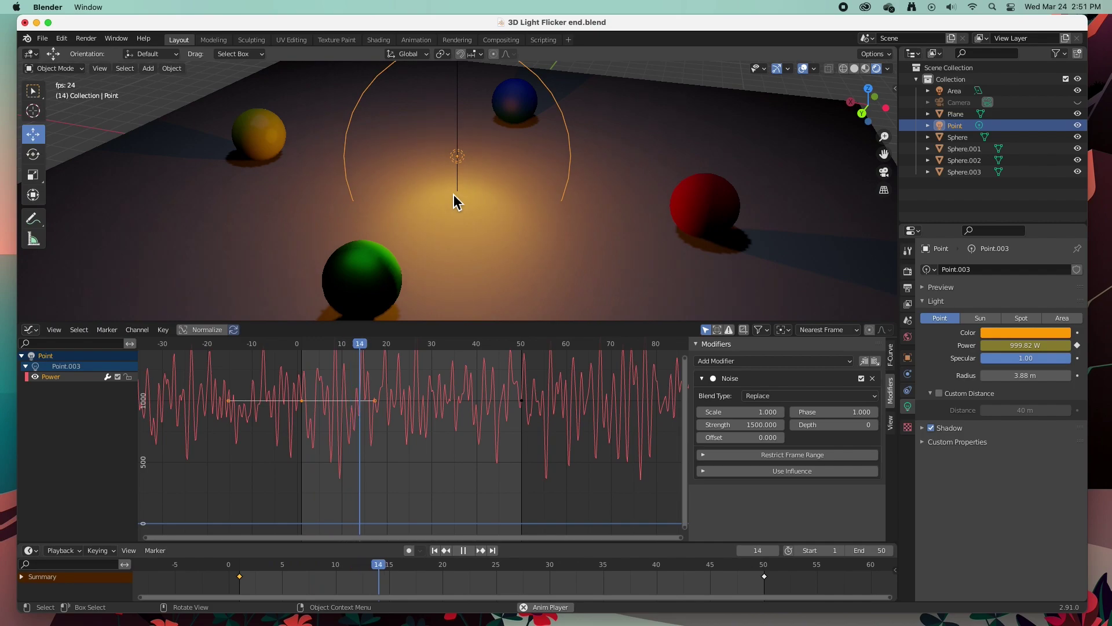
{"action": "key", "text": "space"}
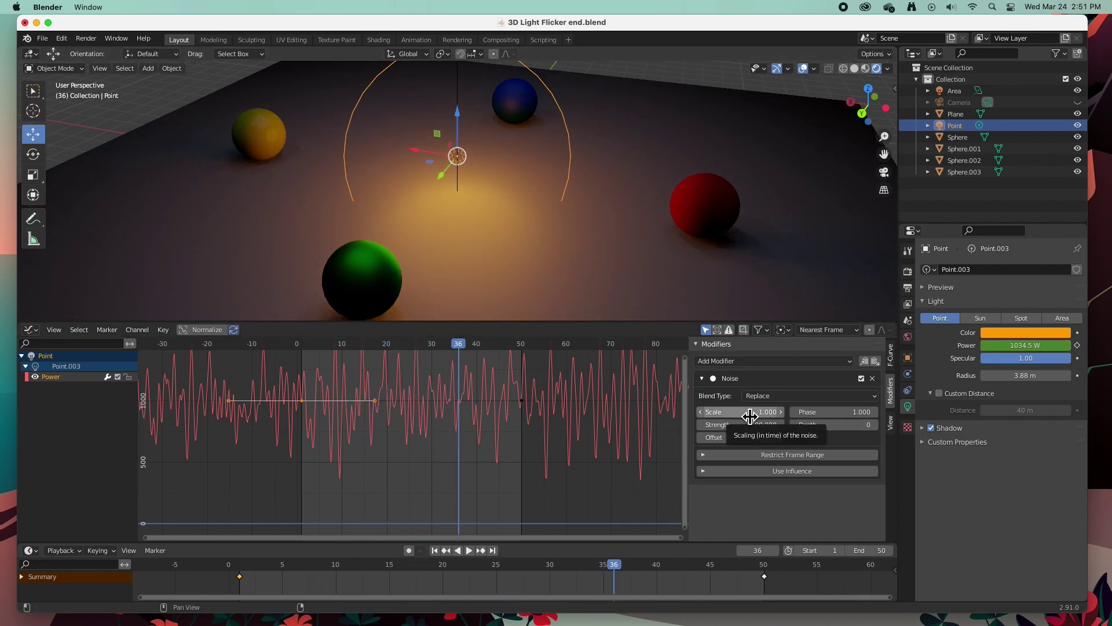
Try Noise Scale values of 0.5 and 1.2, previewing the flicker from frame 1.
{"action": "left_click_drag", "start_coordinate": [750, 416], "coordinate": [724, 416]}
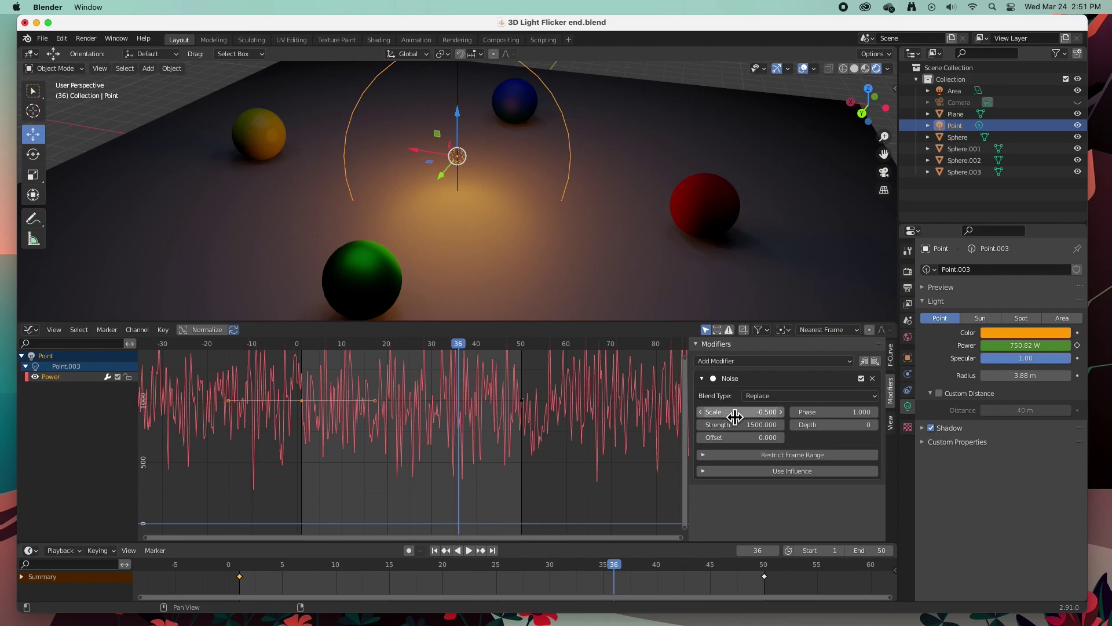
{"action": "left_click_drag", "start_coordinate": [735, 416], "coordinate": [782, 416]}
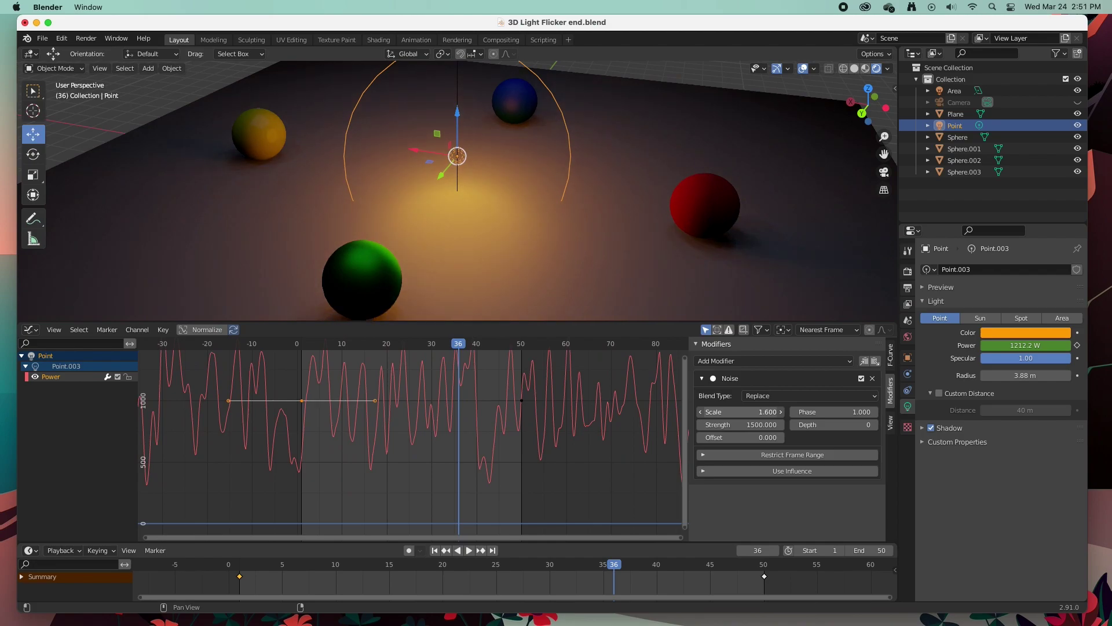
{"action": "left_click_drag", "start_coordinate": [461, 347], "coordinate": [301, 347]}
{"action": "key", "text": "space"}
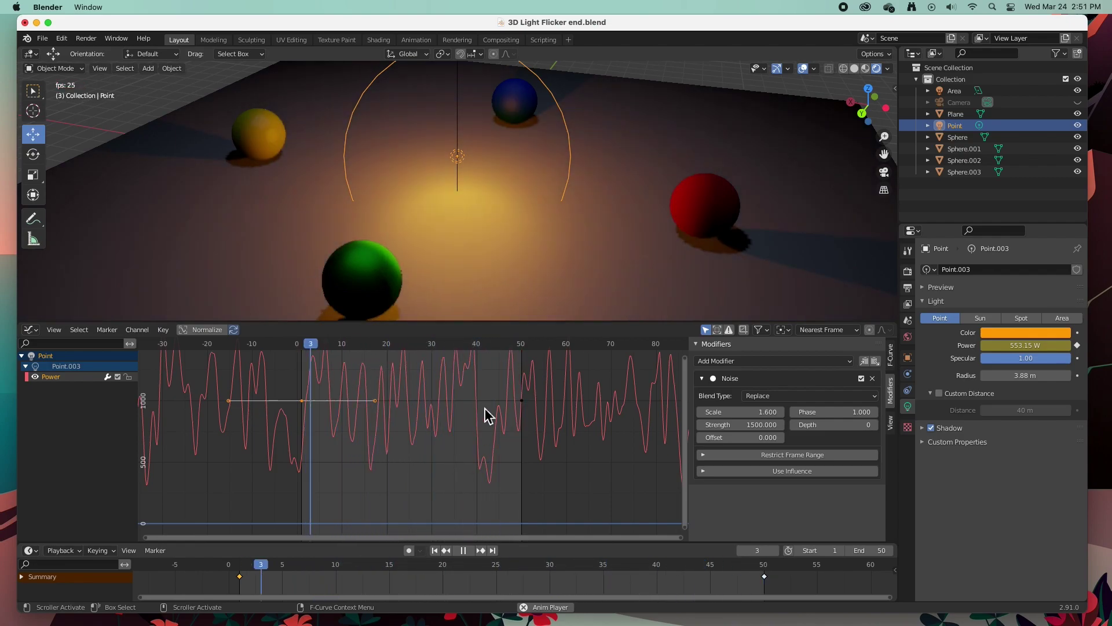
{"action": "key", "text": "space"}
Set the Noise Scale to 2 and replay the broader flicker from frame 1.
{"action": "scroll", "coordinate": [449, 431], "scroll_direction": "up", "scroll_amount": 1}
{"action": "scroll", "coordinate": [449, 431], "scroll_direction": "down", "scroll_amount": 3}
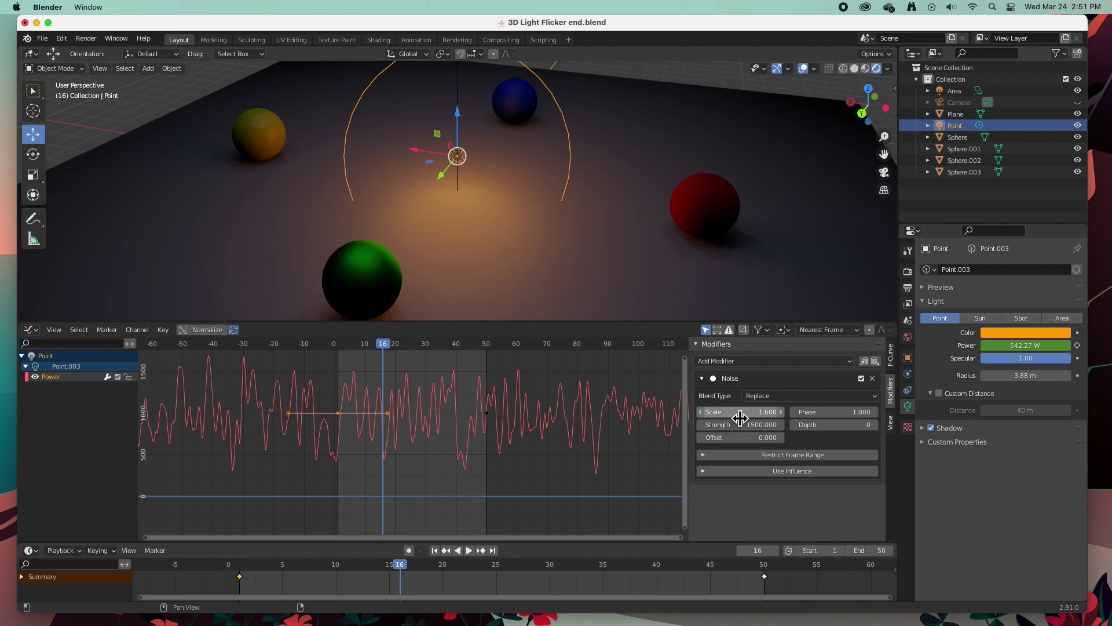
{"action": "type", "text": "2"}
{"action": "key", "text": "Return"}
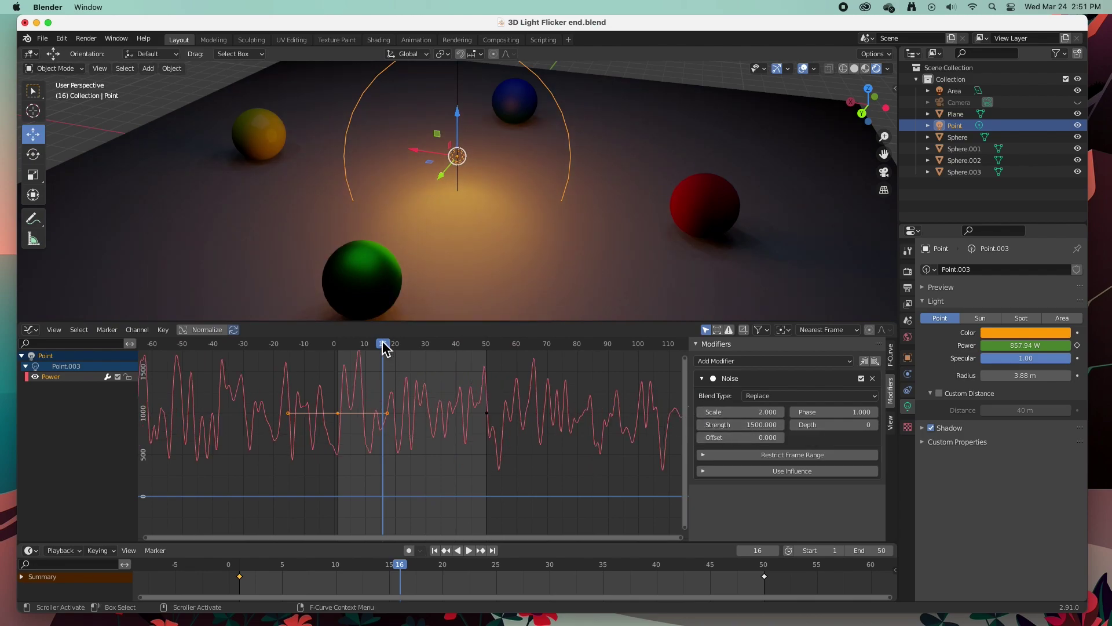
{"action": "left_click_drag", "start_coordinate": [383, 347], "coordinate": [343, 351]}
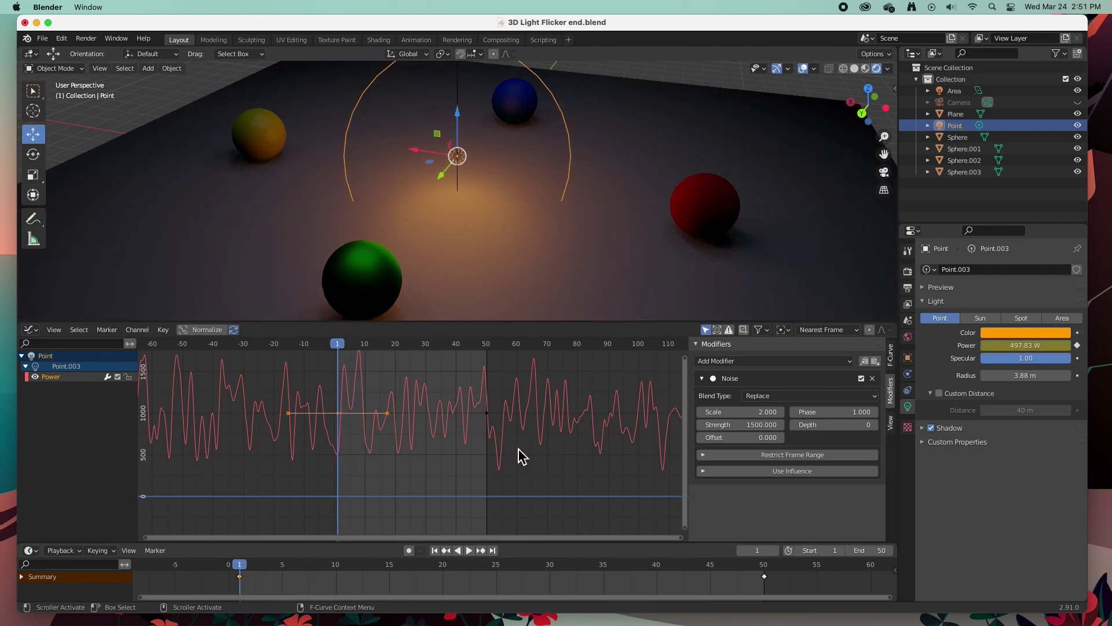
{"action": "key", "text": "space"}
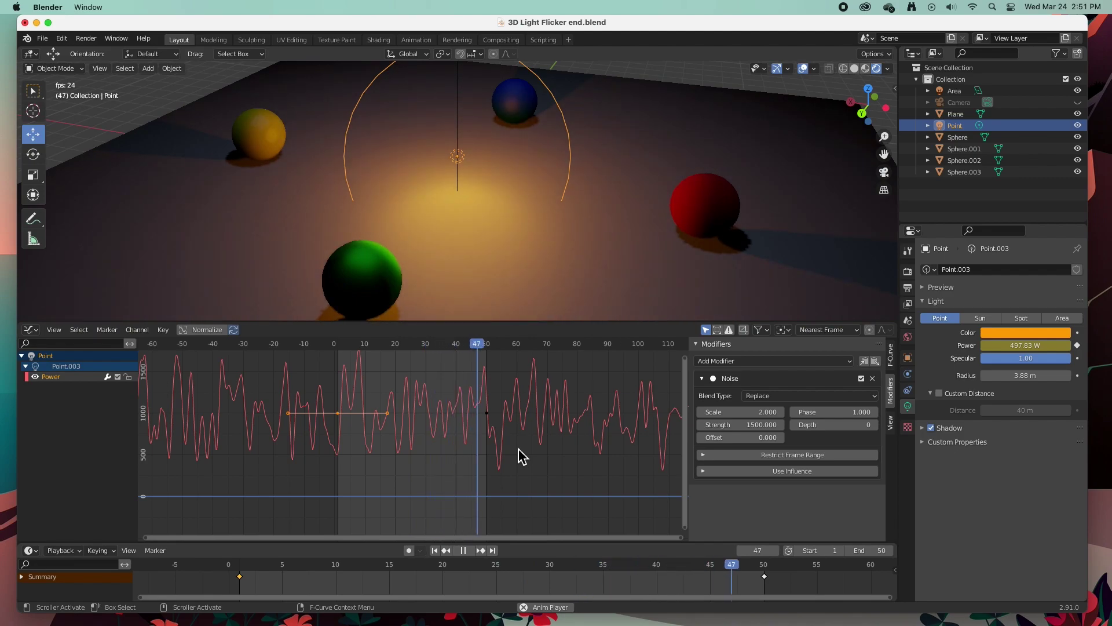
{"action": "key", "text": "space"}
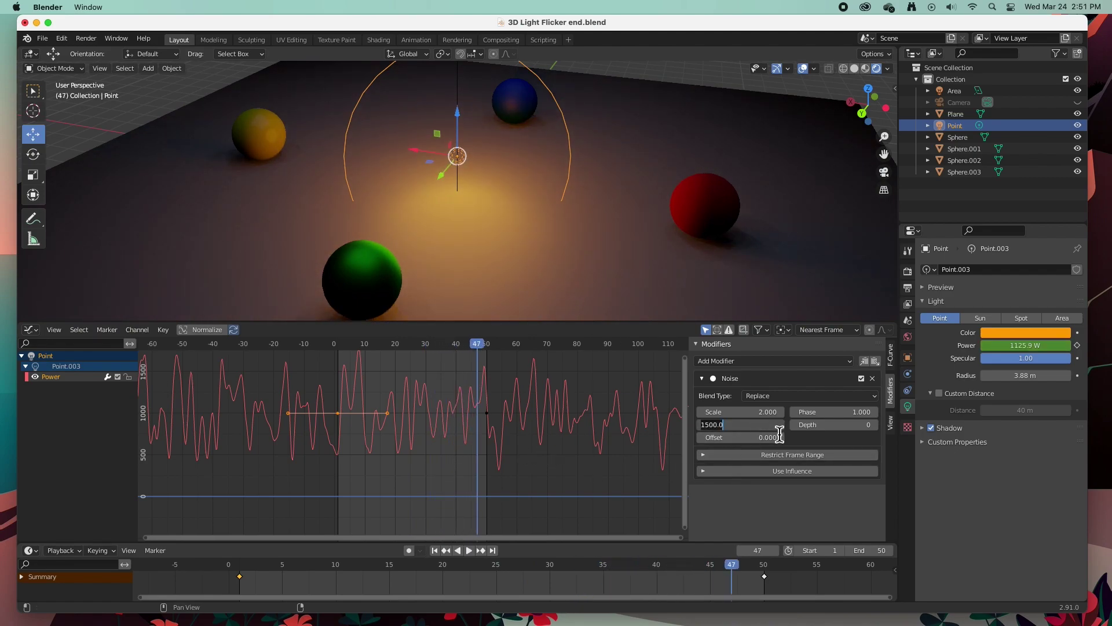
Set Noise Strength to 1000 and drag the Offset to -26.7 while the animation plays.
{"action": "key", "text": "Return"}
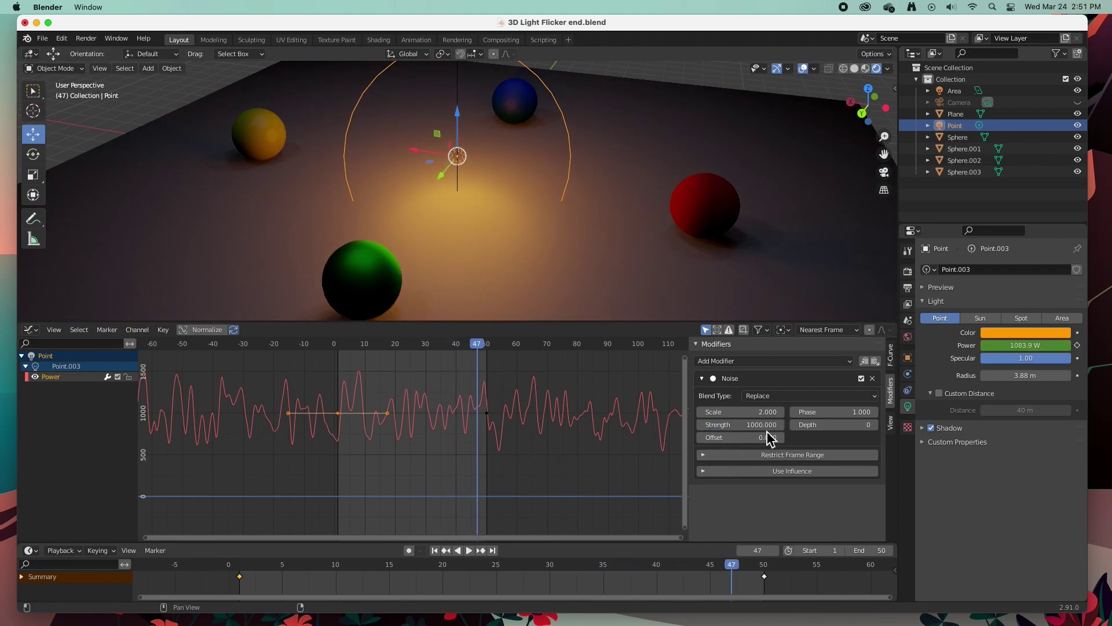
{"action": "key", "text": "space"}
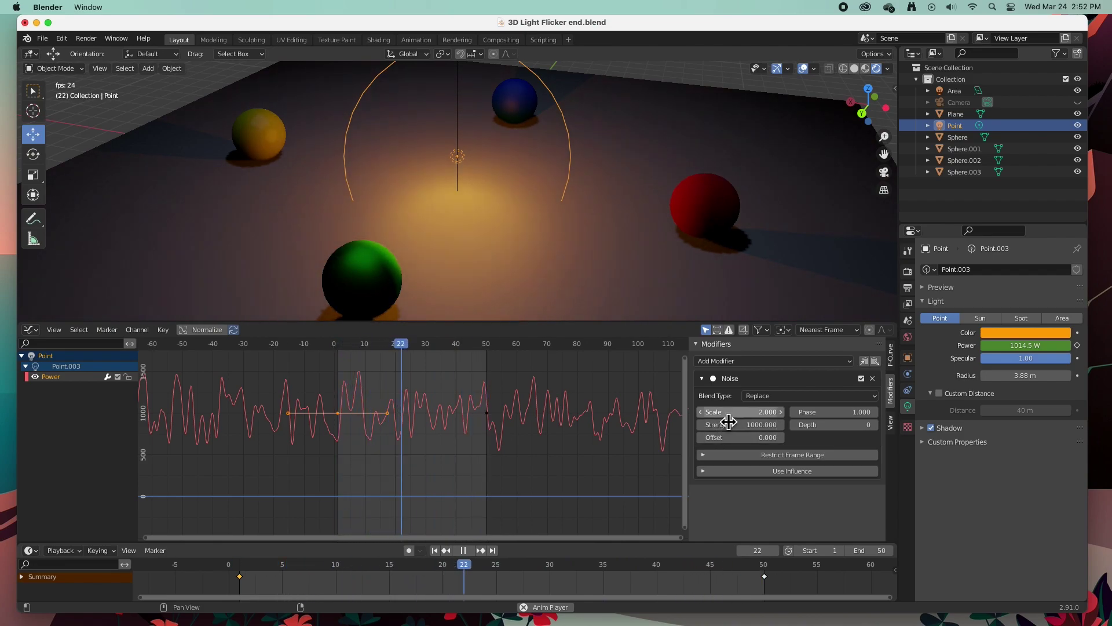
{"action": "left_click_drag", "start_coordinate": [742, 445], "coordinate": [717, 437]}
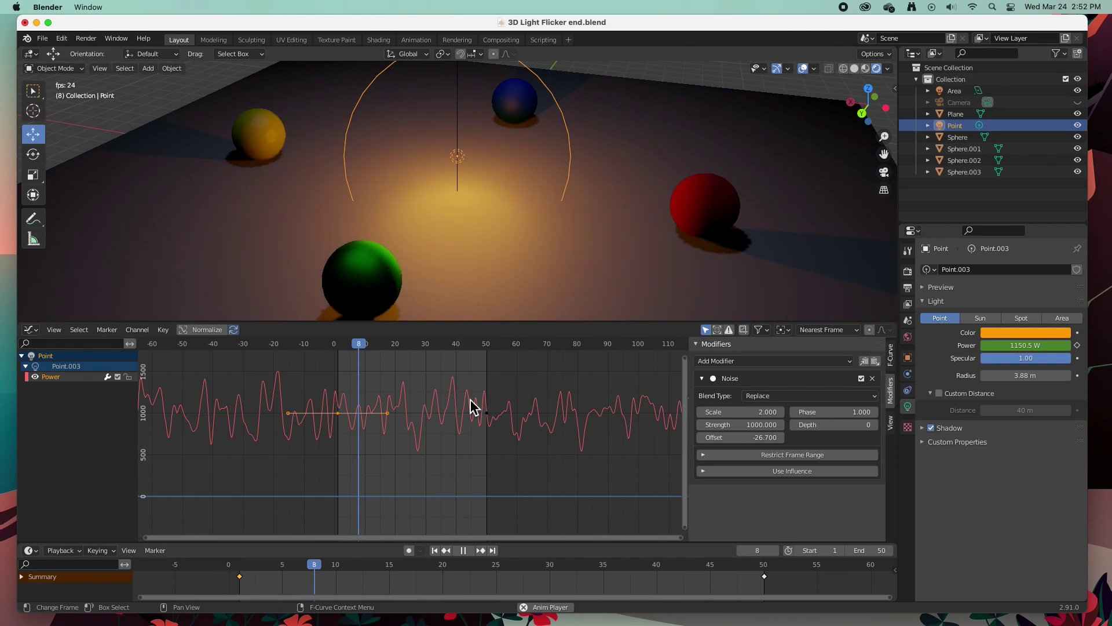
{"action": "key", "text": "space"}
{"action": "key", "text": "space"}
{"action": "left_click_drag", "start_coordinate": [386, 362], "coordinate": [340, 351]}
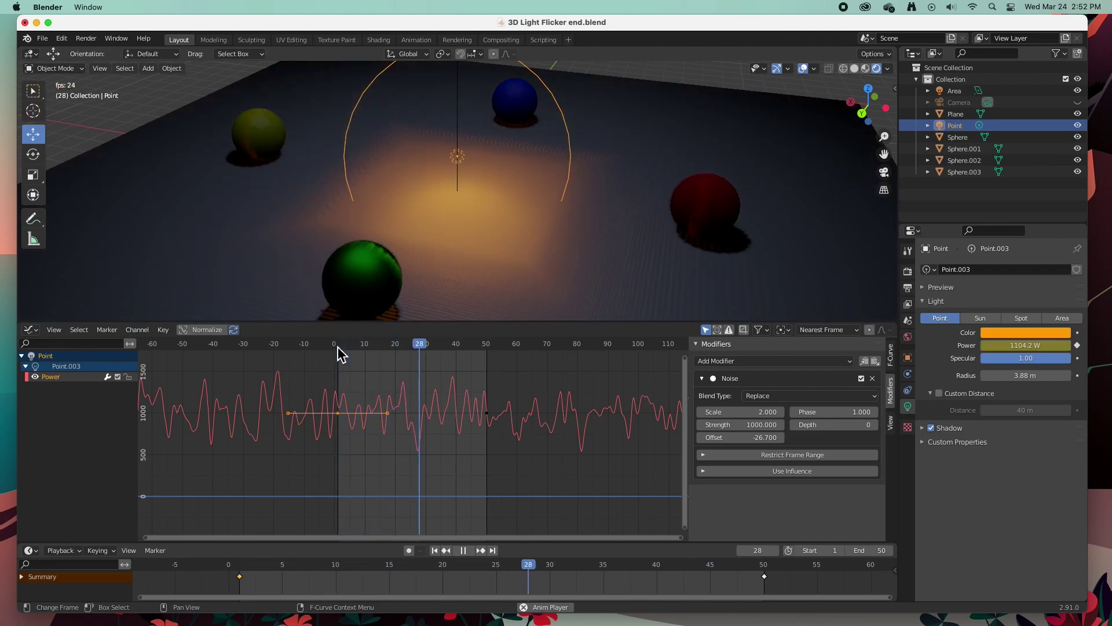
{"action": "key", "text": "space"}
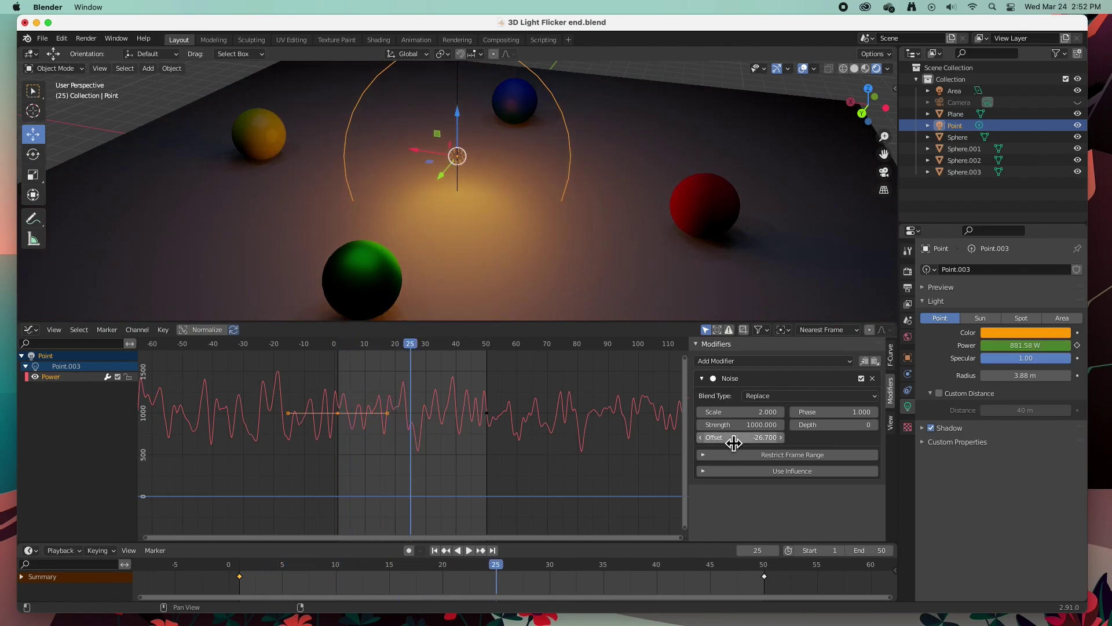
Drag the Noise Offset to -4.9 and raise Depth, previewing the finer jitter.
{"action": "left_click_drag", "start_coordinate": [733, 443], "coordinate": [788, 443]}
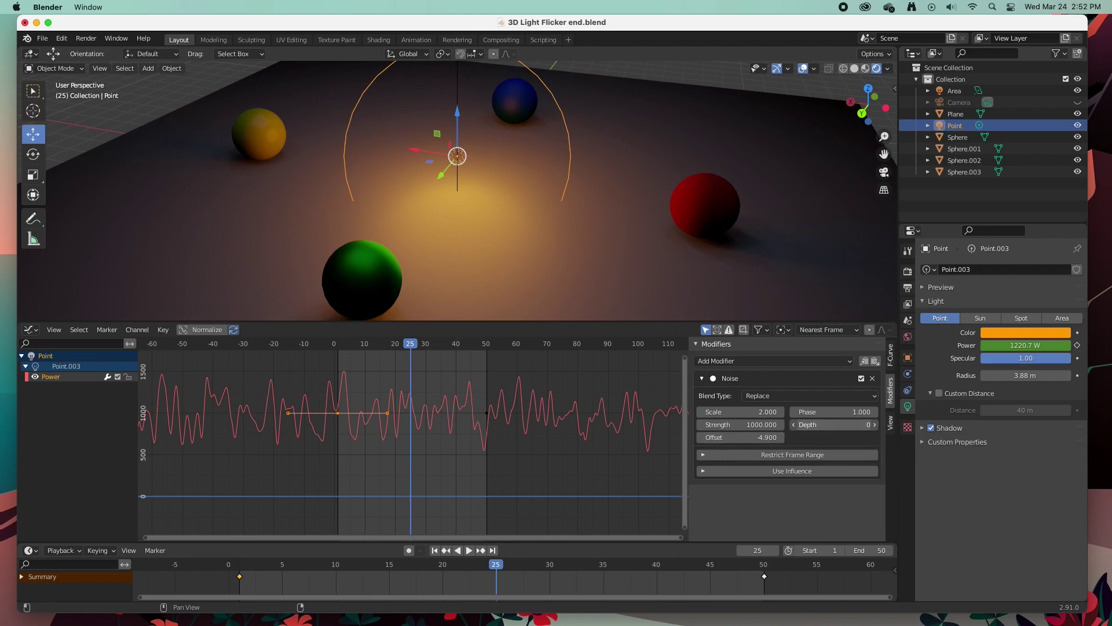
{"action": "left_click_drag", "start_coordinate": [834, 425], "coordinate": [904, 425]}
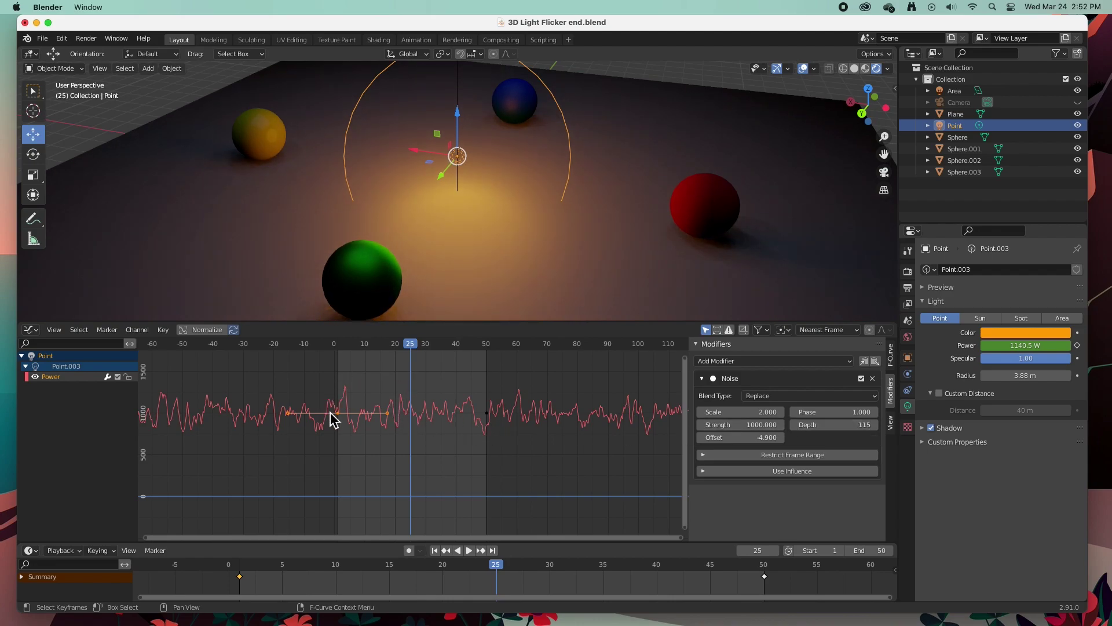
{"action": "left_click", "coordinate": [335, 344]}
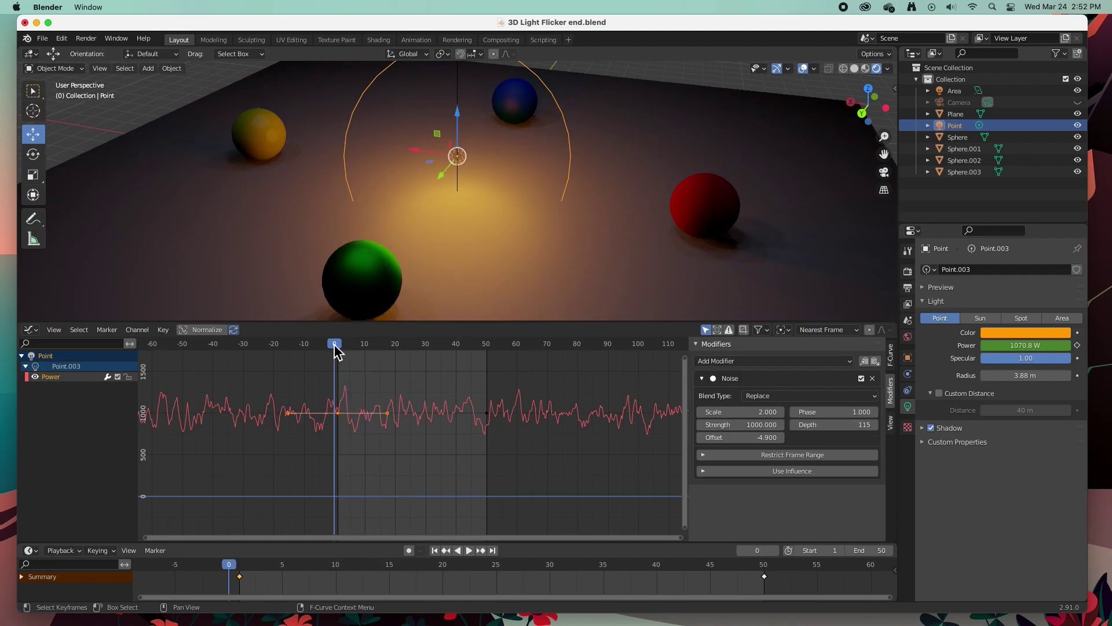
{"action": "key", "text": "space"}
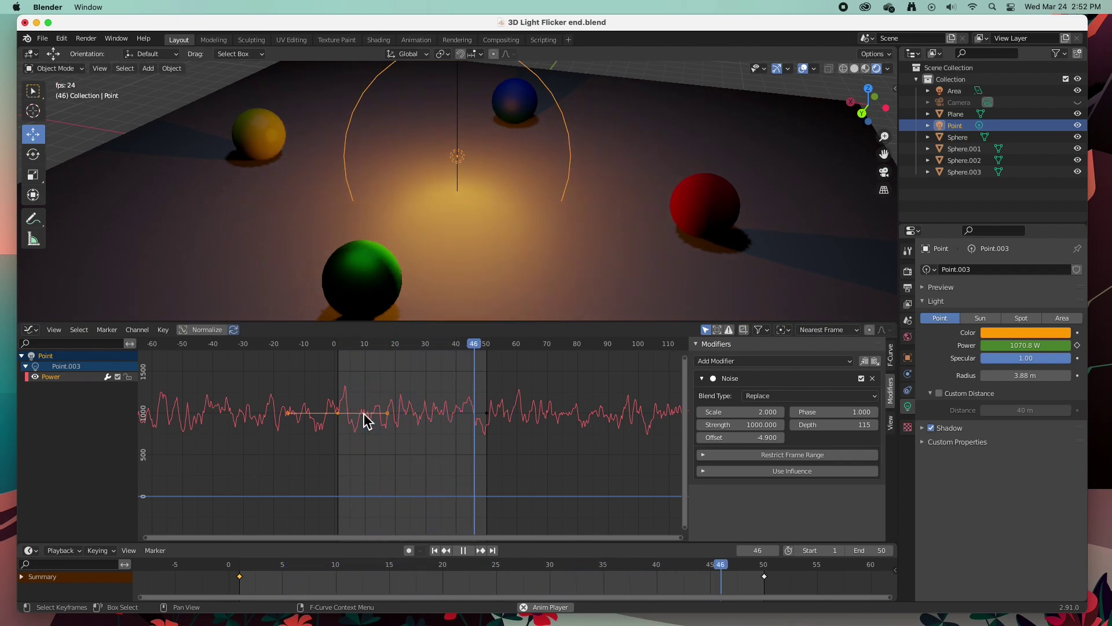
{"action": "key", "text": "space"}
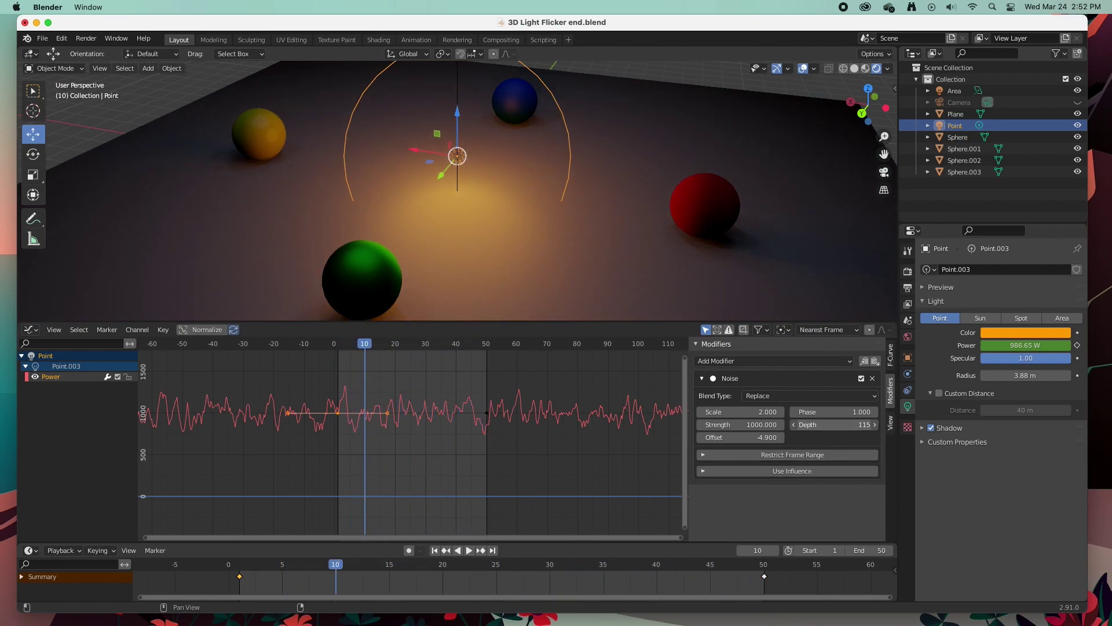
Reset Noise Depth to 0, set Phase to 6.4, and replay the flicker.
{"action": "left_click_drag", "start_coordinate": [835, 424], "coordinate": [811, 425]}
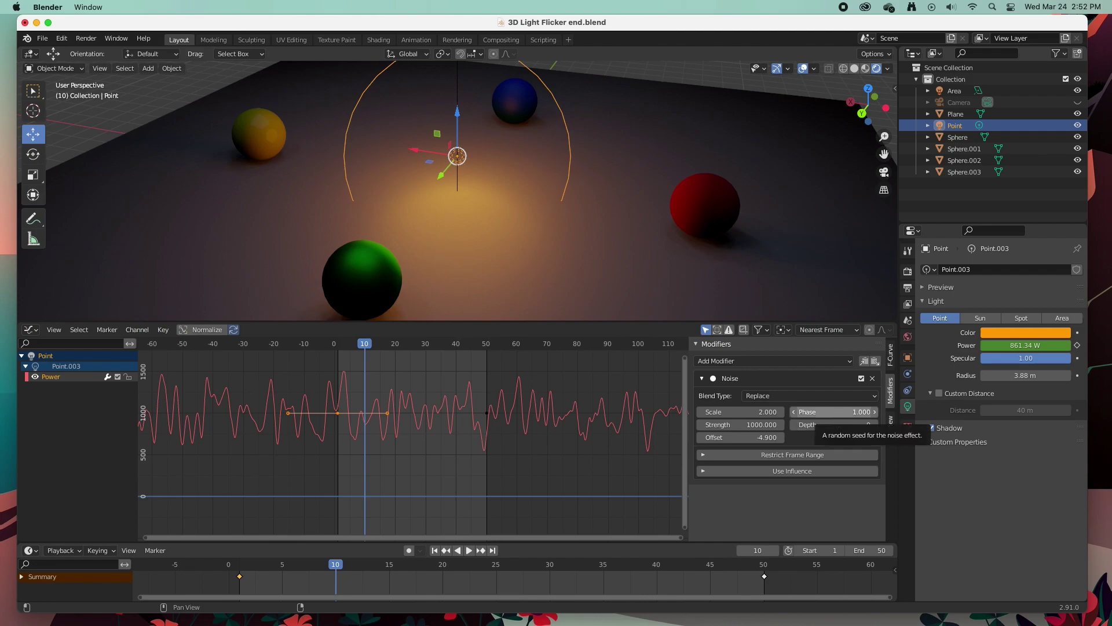
{"action": "left_click_drag", "start_coordinate": [834, 412], "coordinate": [865, 412]}
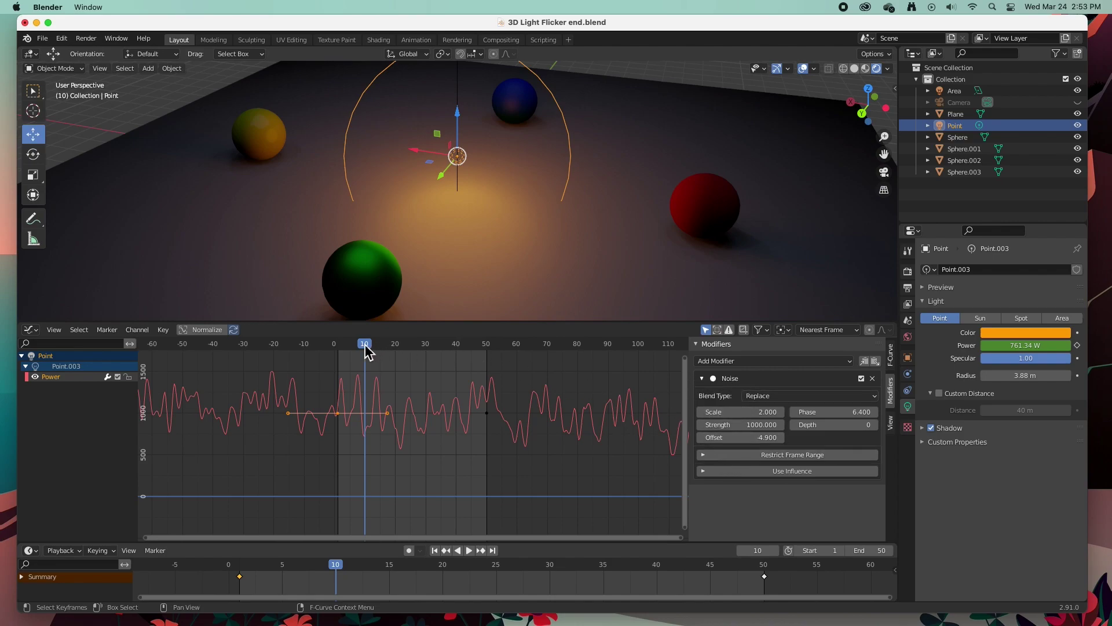
{"action": "left_click_drag", "start_coordinate": [365, 351], "coordinate": [342, 357]}
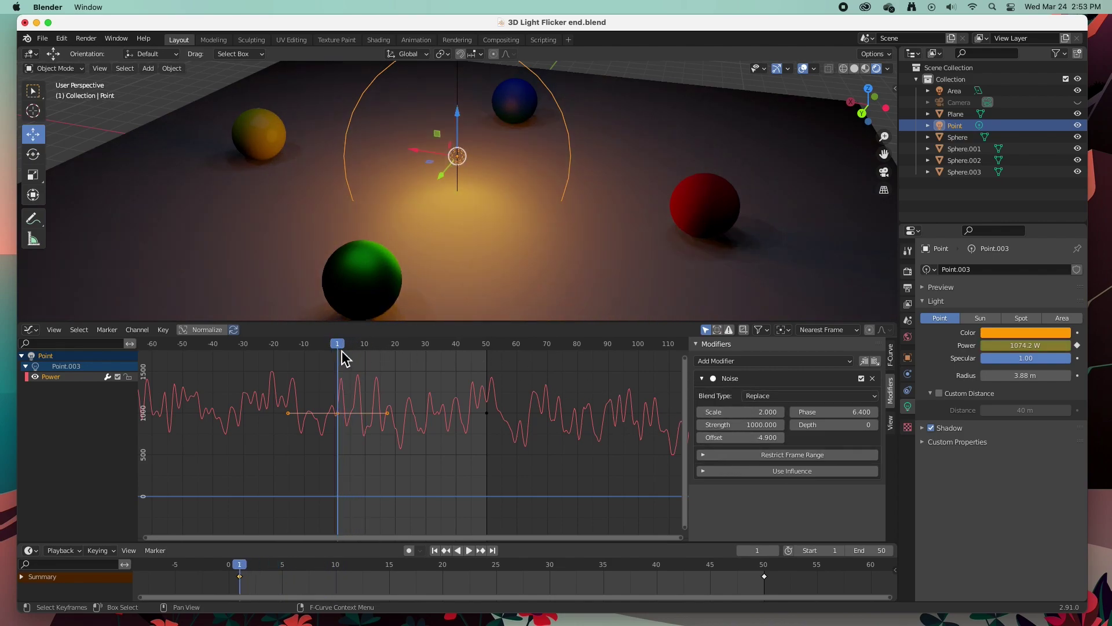
{"action": "key", "text": "space"}
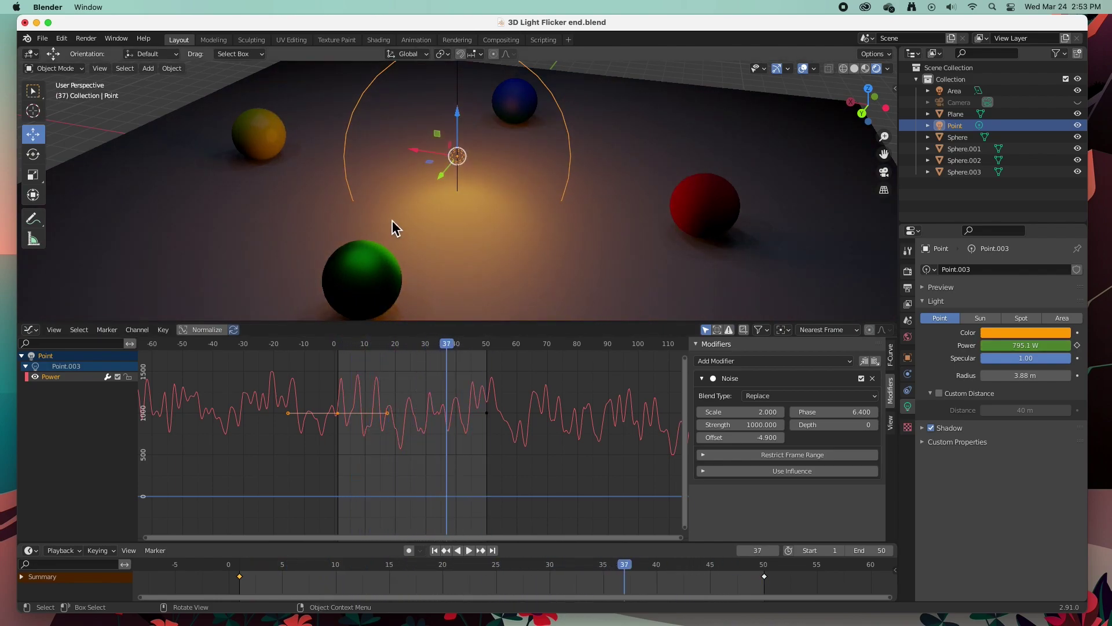
{"action": "middle_click_drag", "start_coordinate": [392, 228], "coordinate": [437, 236]}
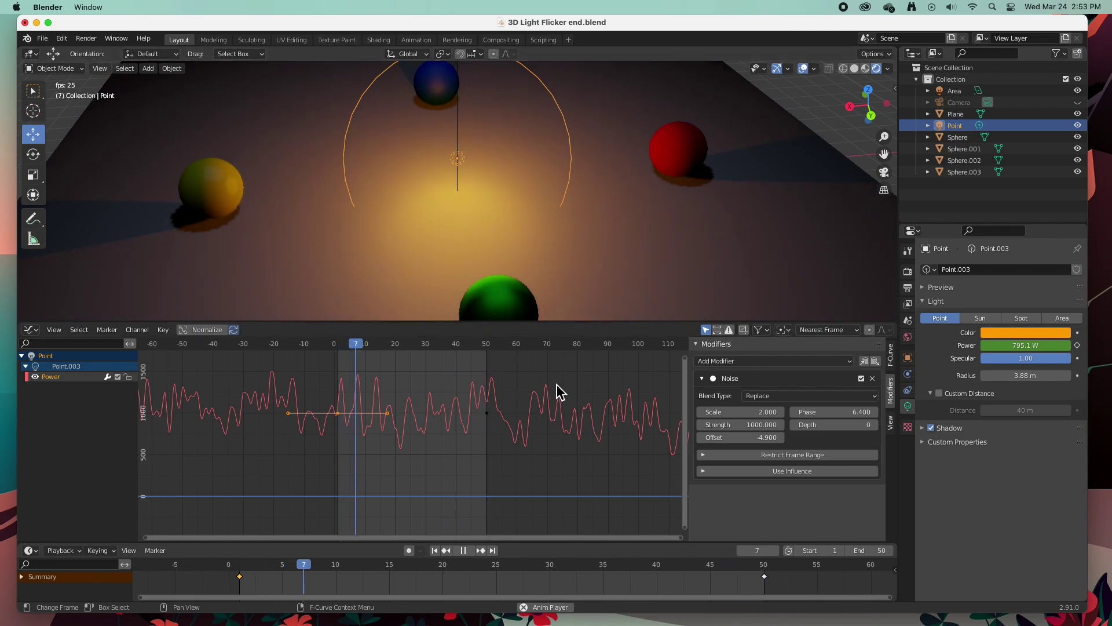
Orbit around the scene during playback, deselect the light, and stop the animation.
{"action": "middle_click_drag", "start_coordinate": [408, 278], "coordinate": [437, 226]}
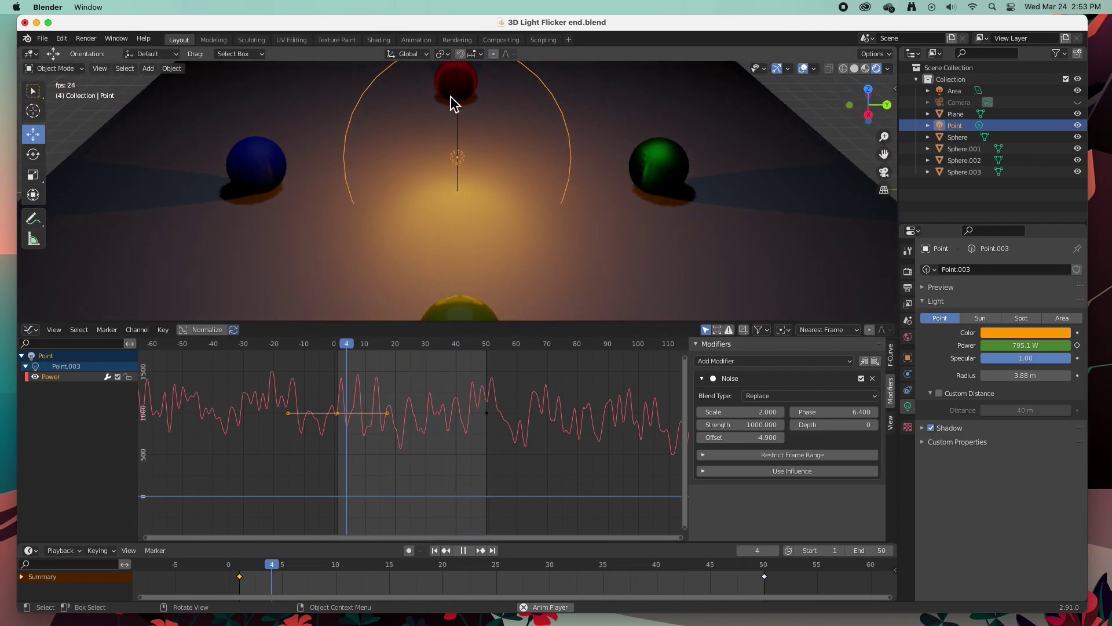
{"action": "middle_click_drag", "start_coordinate": [469, 154], "coordinate": [416, 185]}
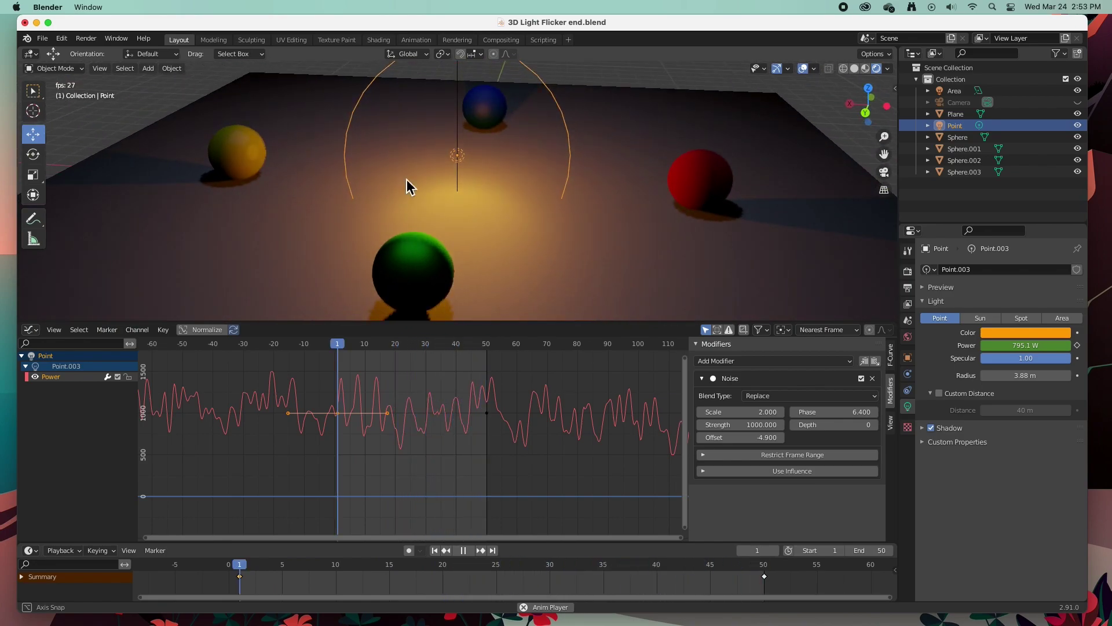
{"action": "left_click", "coordinate": [189, 110]}
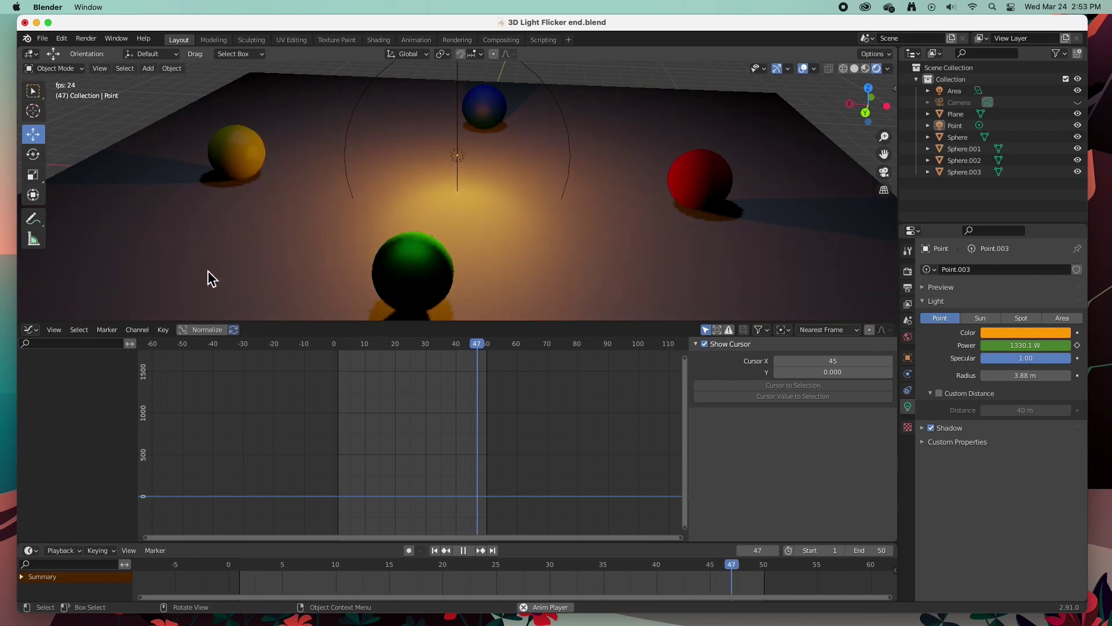
{"action": "key", "text": "space"}
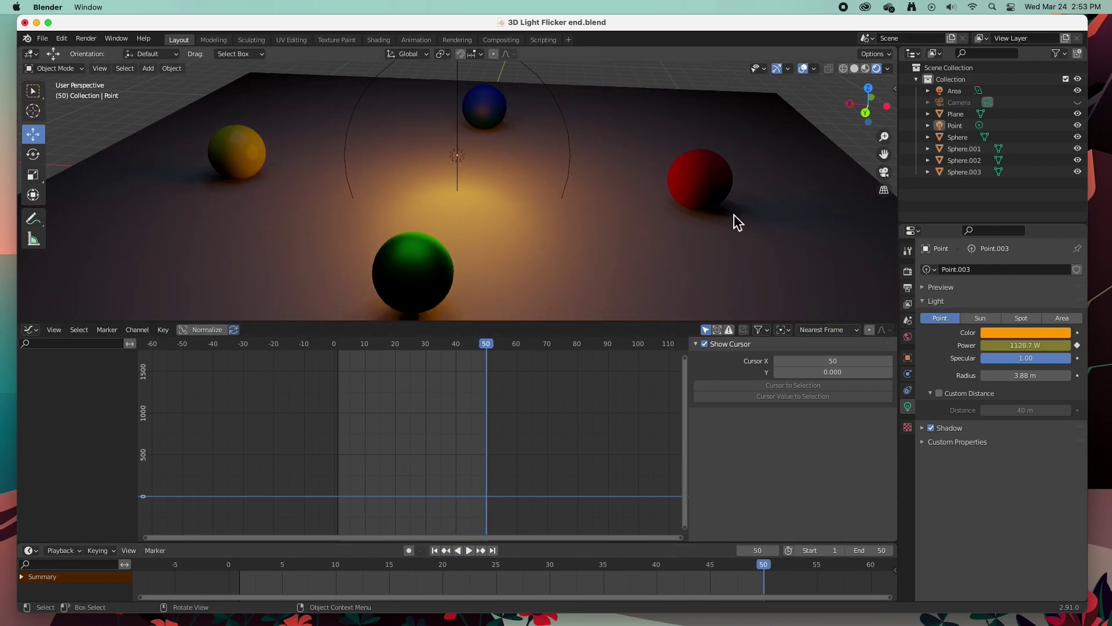
Toggle the viewport shading back to Rendered and replay the final flicker animation.
{"action": "left_click", "coordinate": [866, 69]}
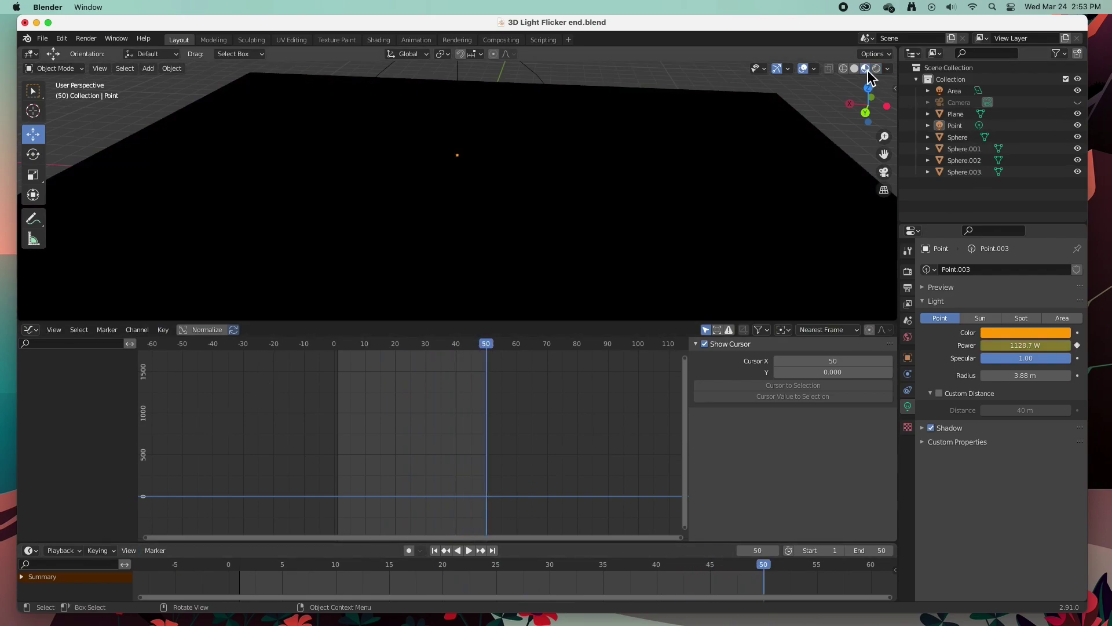
{"action": "left_click", "coordinate": [878, 69]}
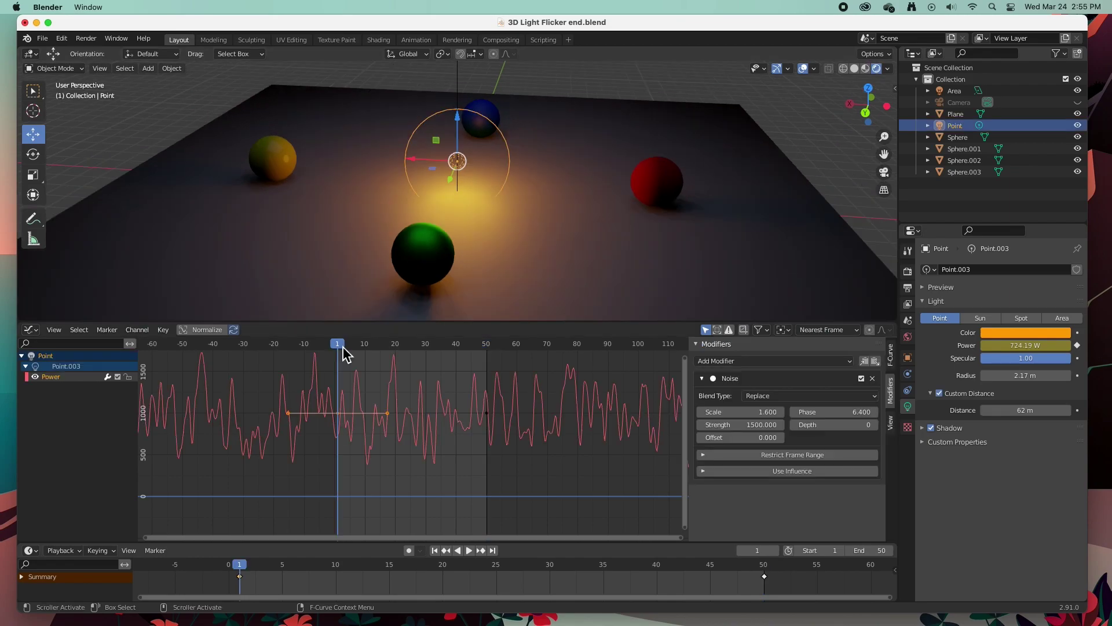
{"action": "key", "text": "space"}
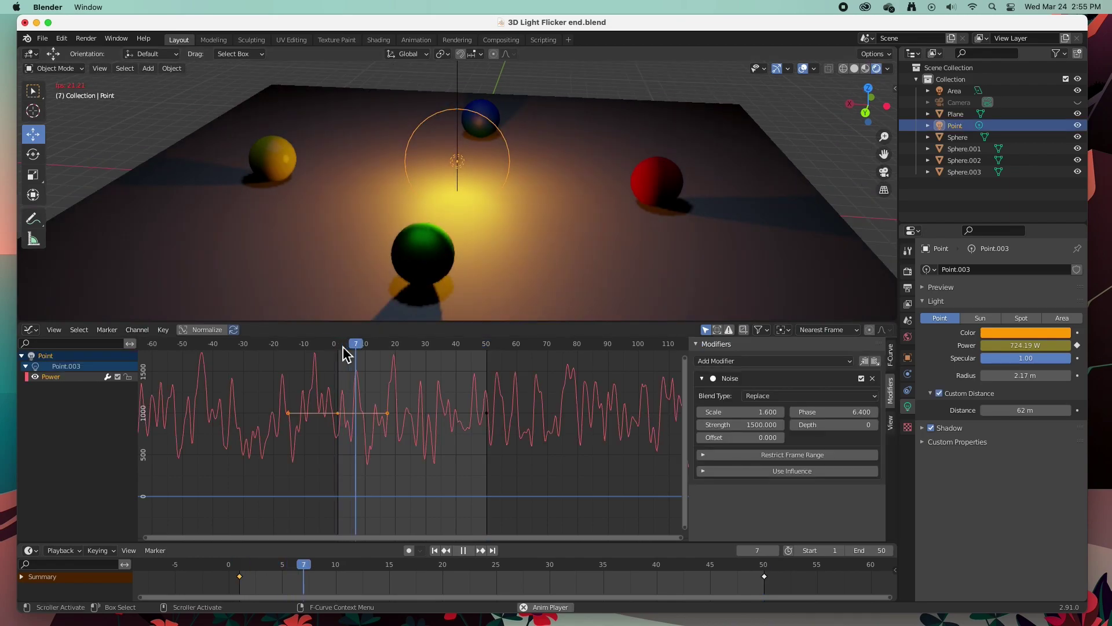